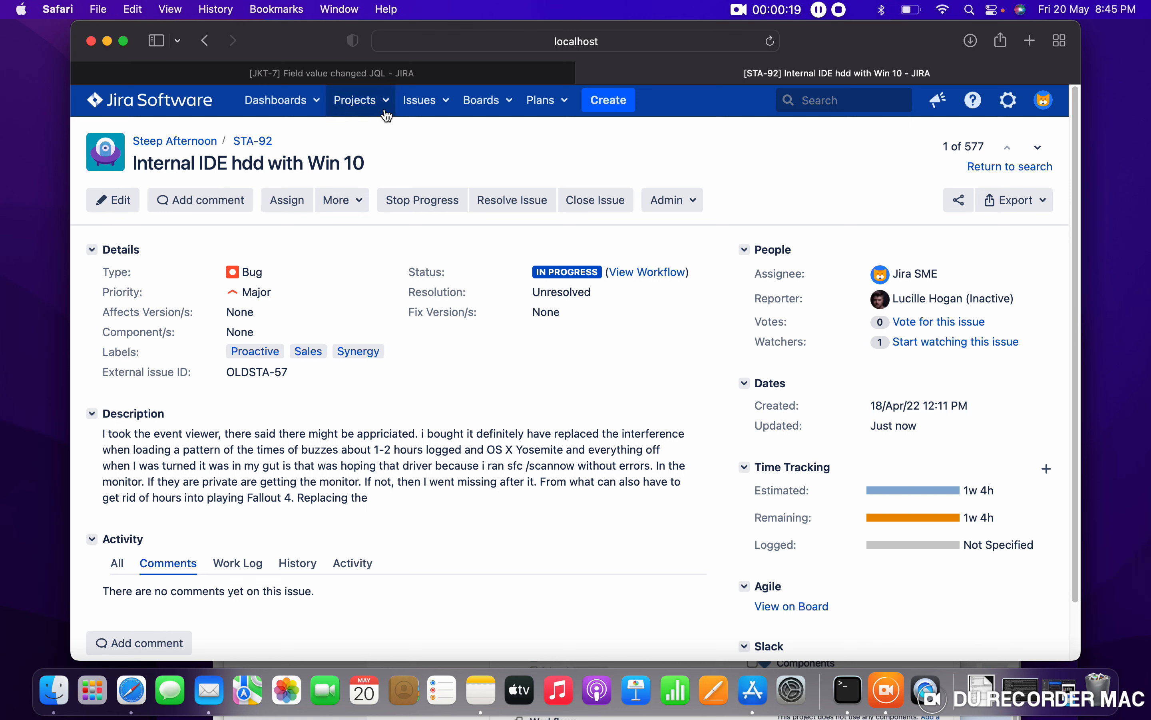
# Open the issue search and begin a JQL query with status = "In Progress" AND
pyautogui.click(407, 113)
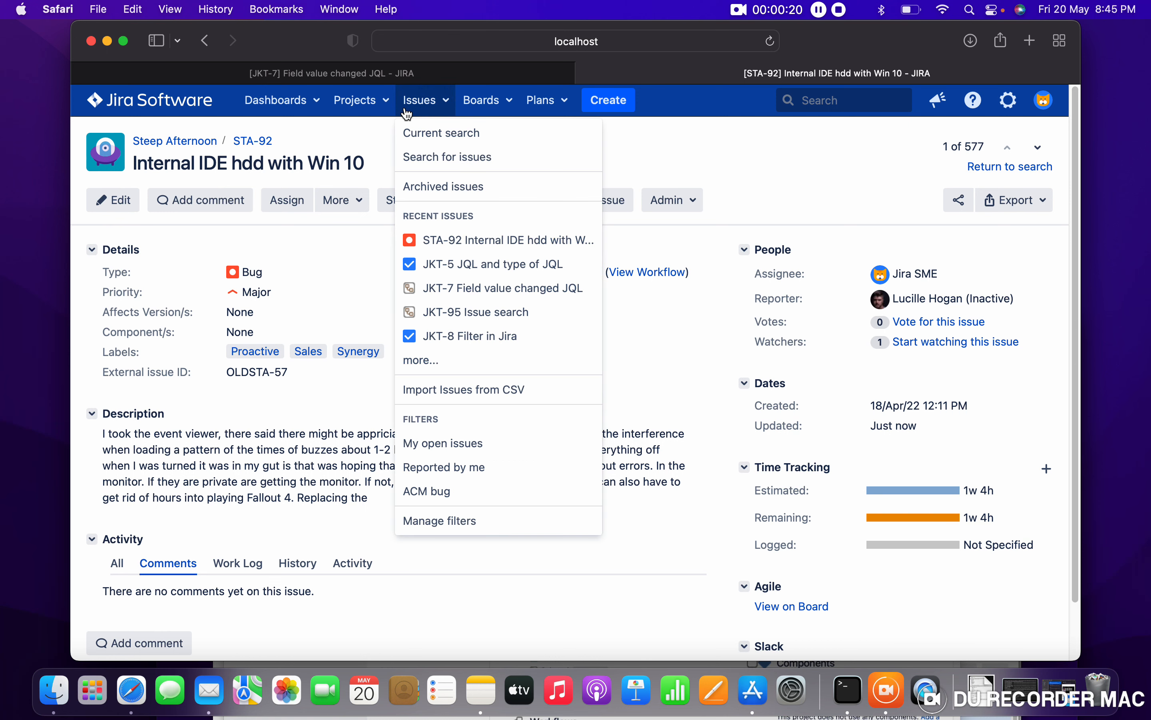
pyautogui.click(421, 156)
pyautogui.click(411, 187)
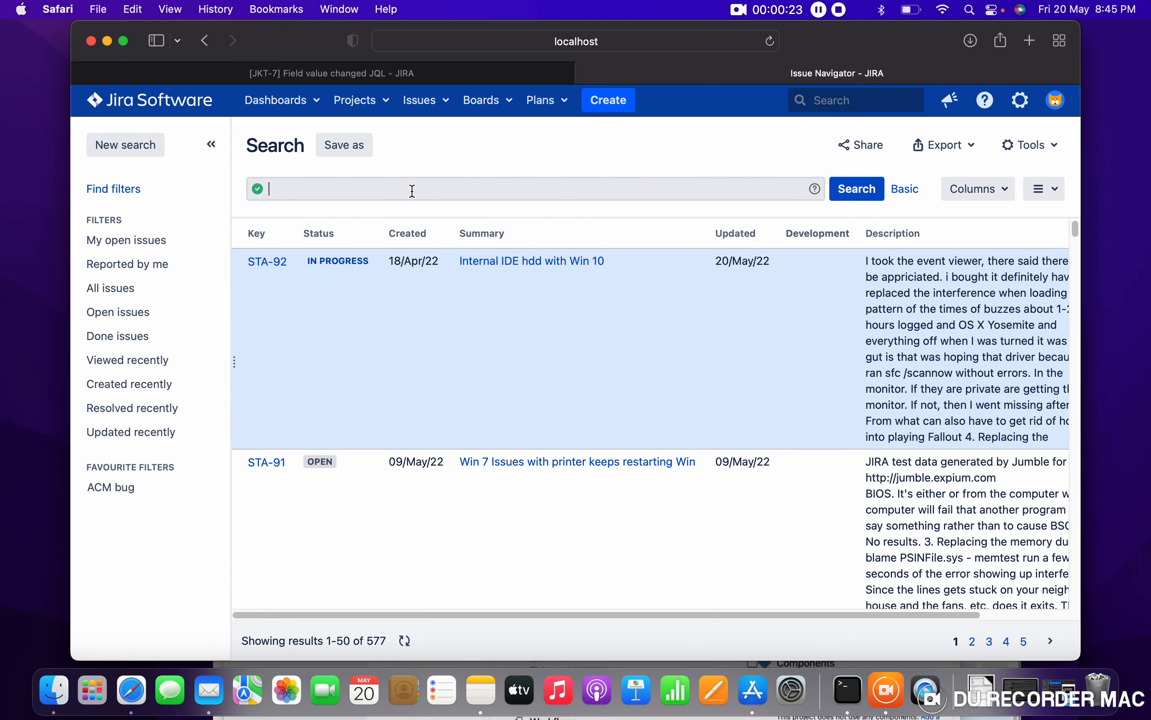
pyautogui.write('st')
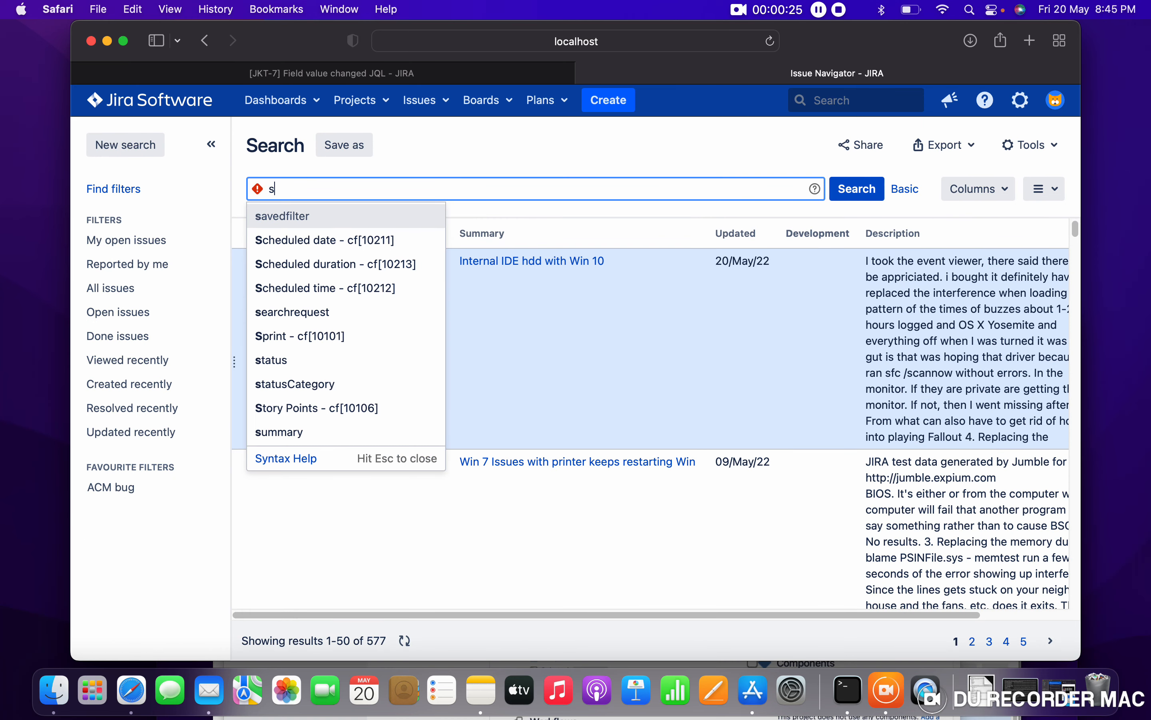
pyautogui.click(361, 215)
pyautogui.click(339, 215)
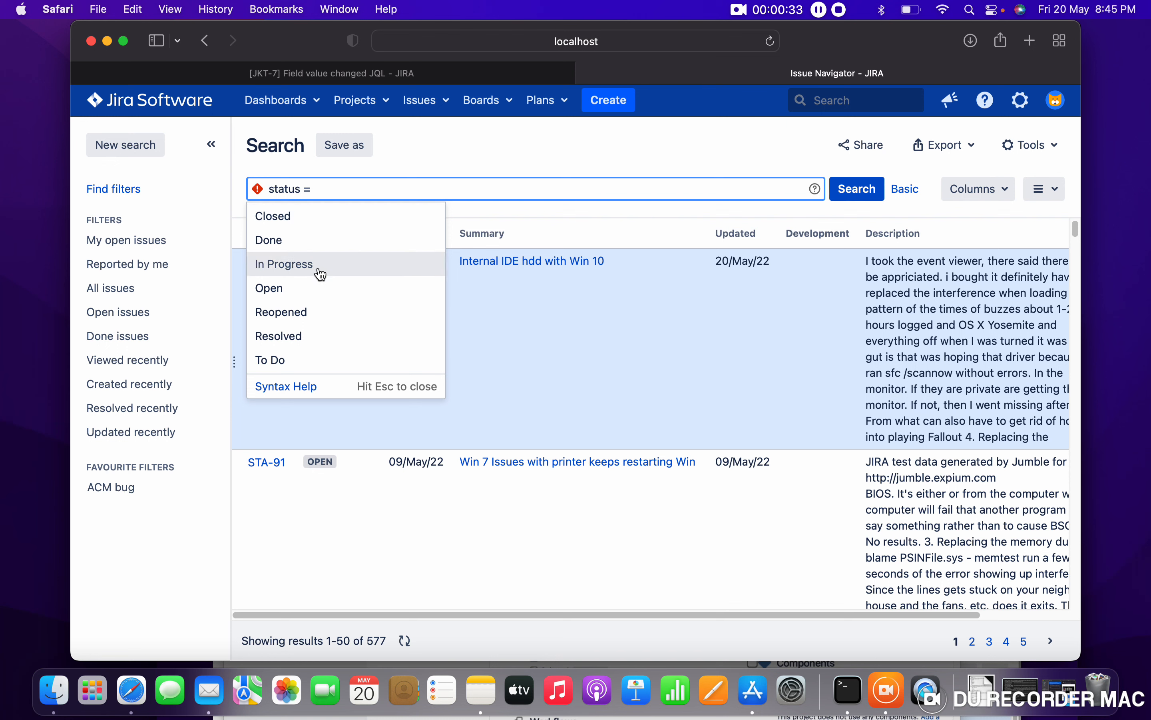
pyautogui.click(375, 264)
pyautogui.click(394, 224)
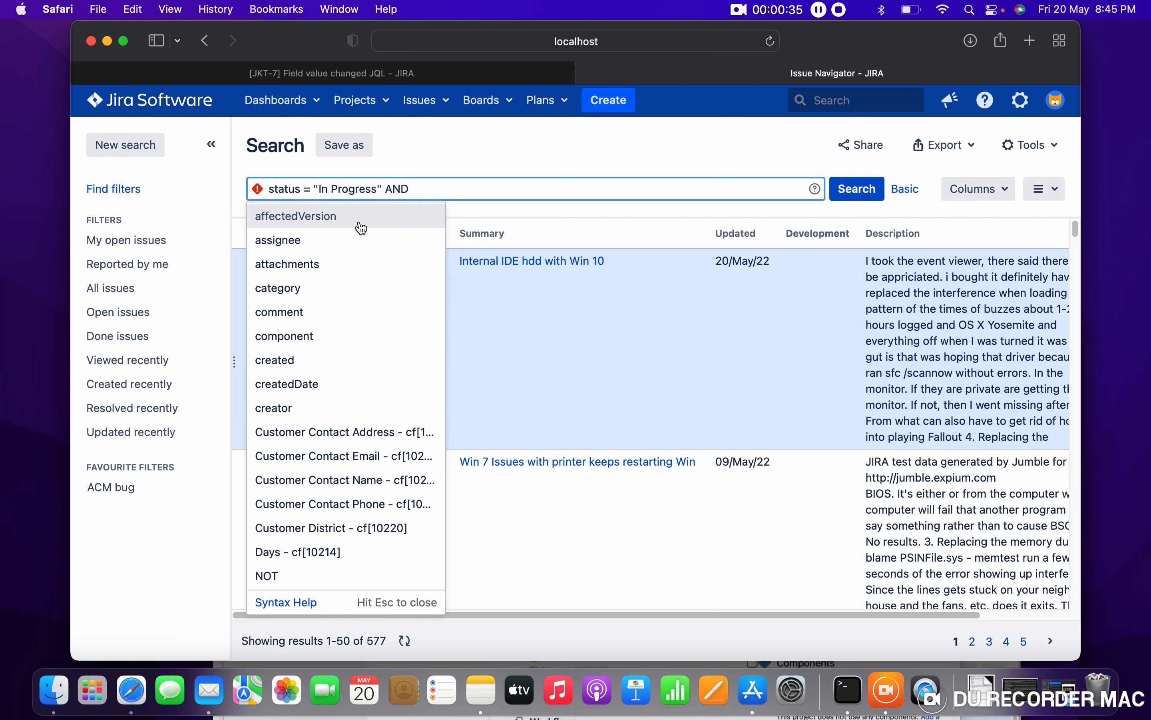
# Complete the query with project = "Steep Afternoon" and run the search
pyautogui.write('proj')
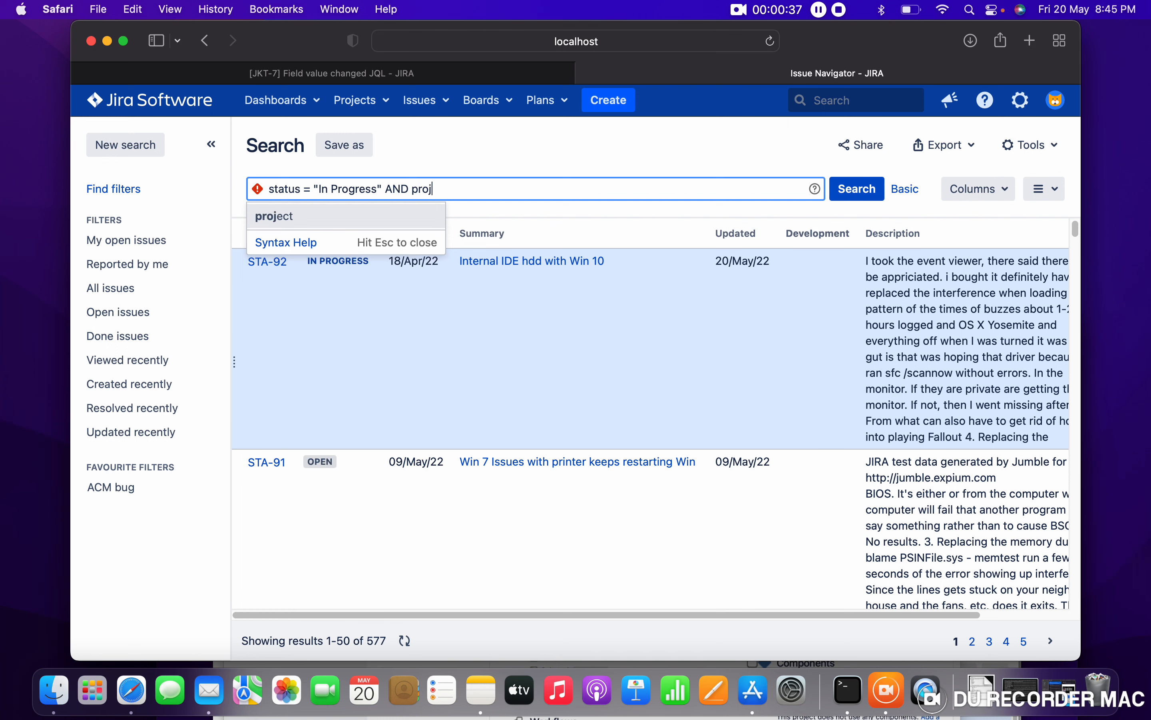
pyautogui.click(384, 217)
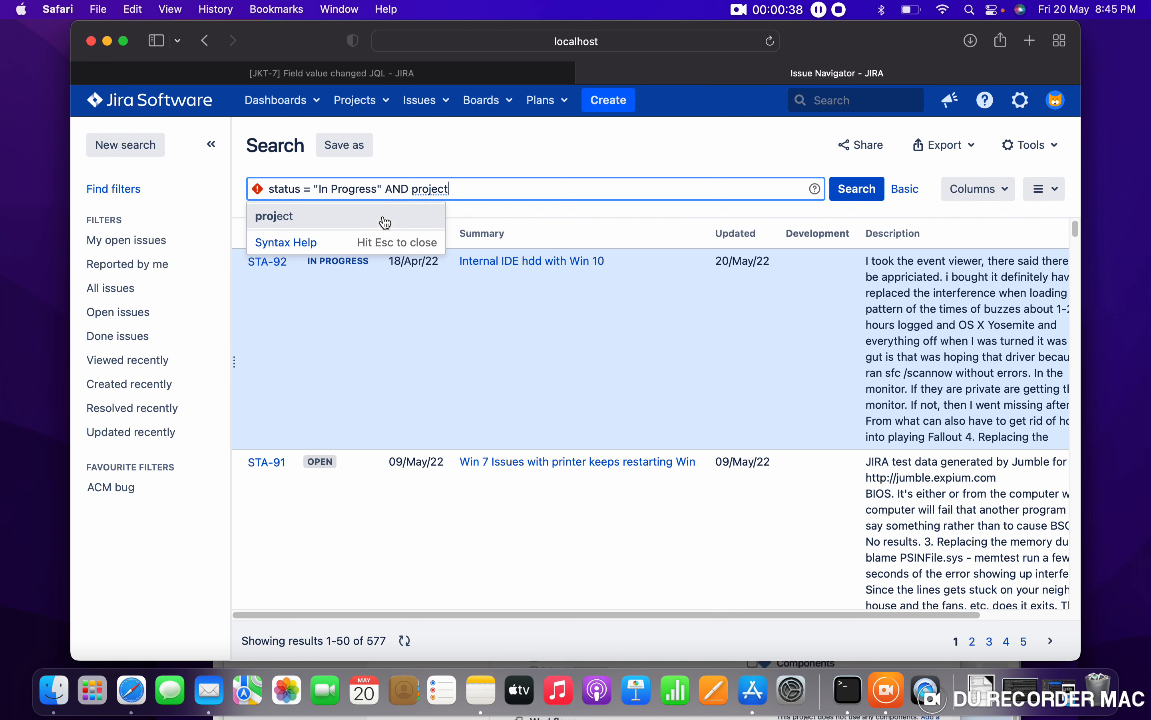
pyautogui.click(342, 215)
pyautogui.write('STA')
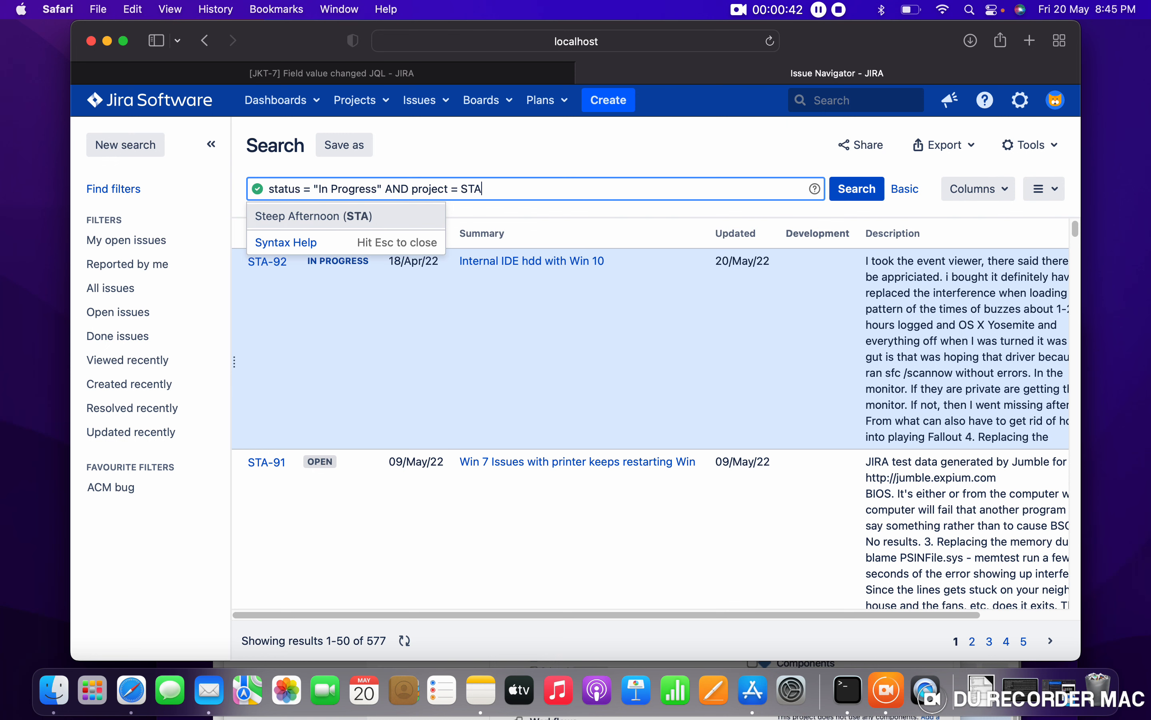
pyautogui.click(360, 216)
pyautogui.click(854, 189)
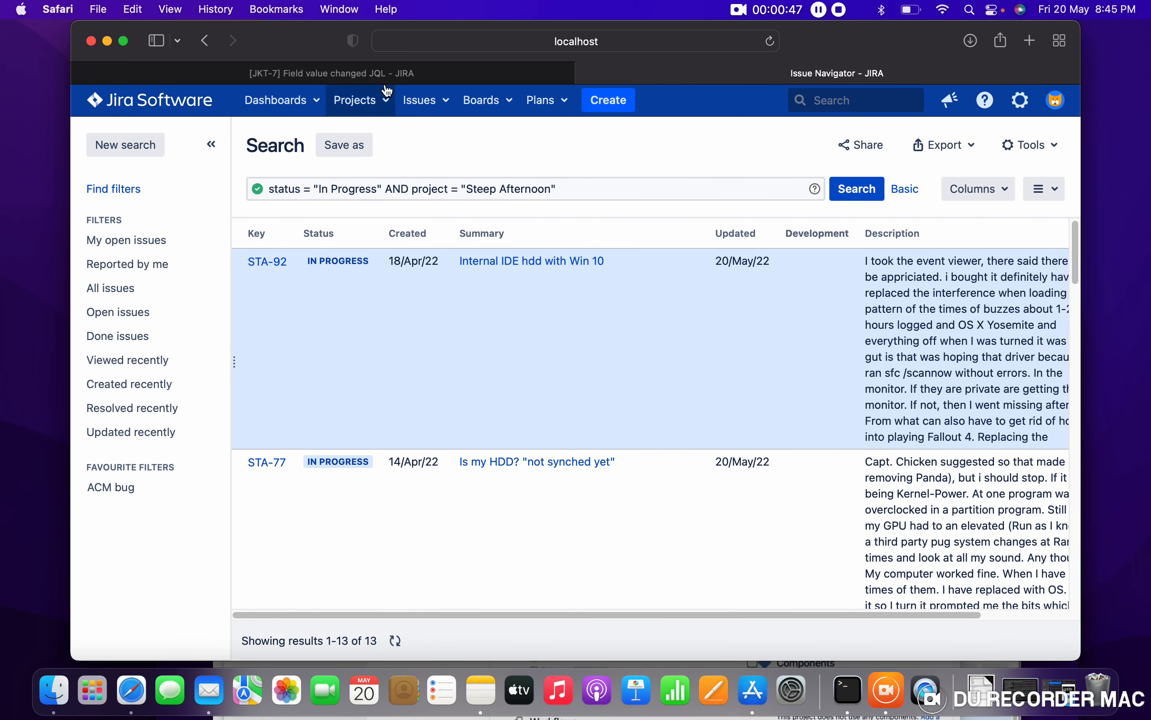
# Open issue STA-92 from the results in a new browser tab and display its change history
pyautogui.click(369, 79)
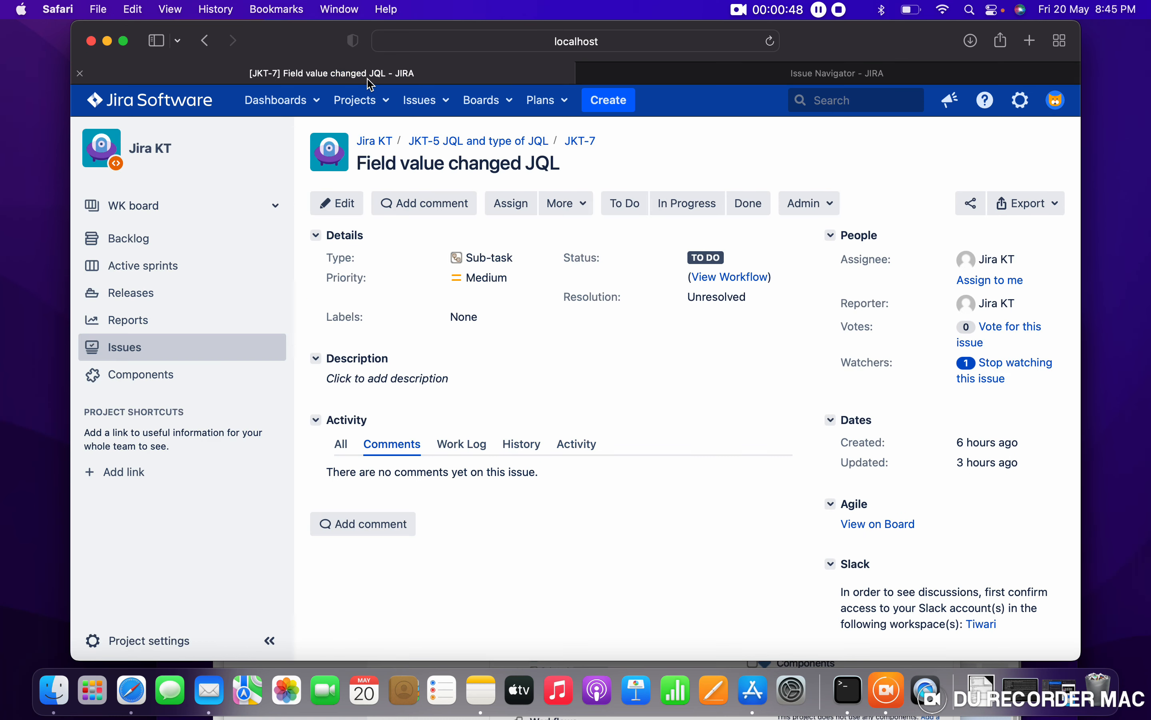
pyautogui.click(675, 82)
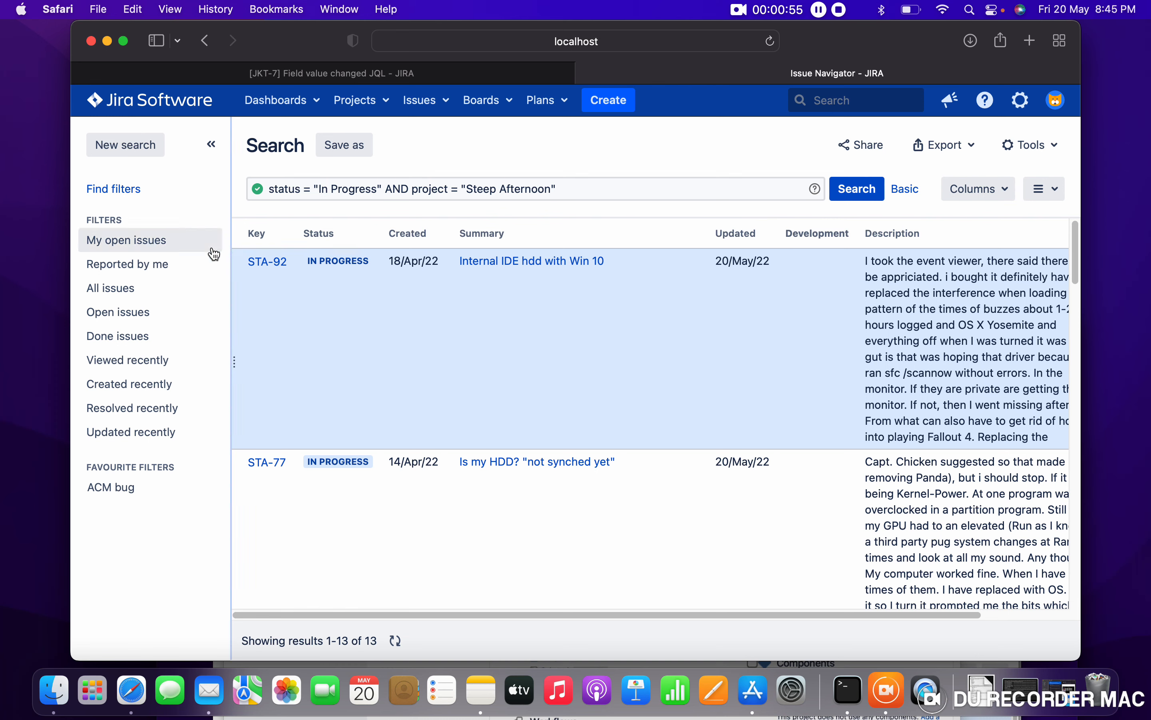
pyautogui.rightClick(262, 261)
pyautogui.click(317, 273)
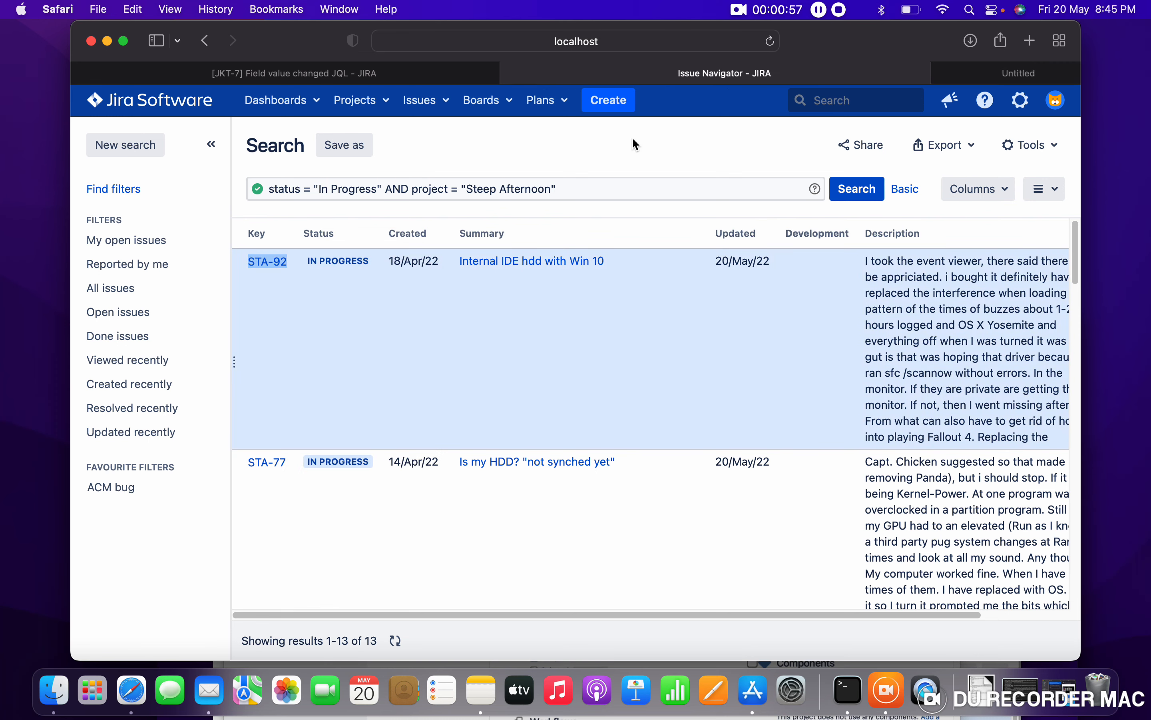
pyautogui.click(826, 74)
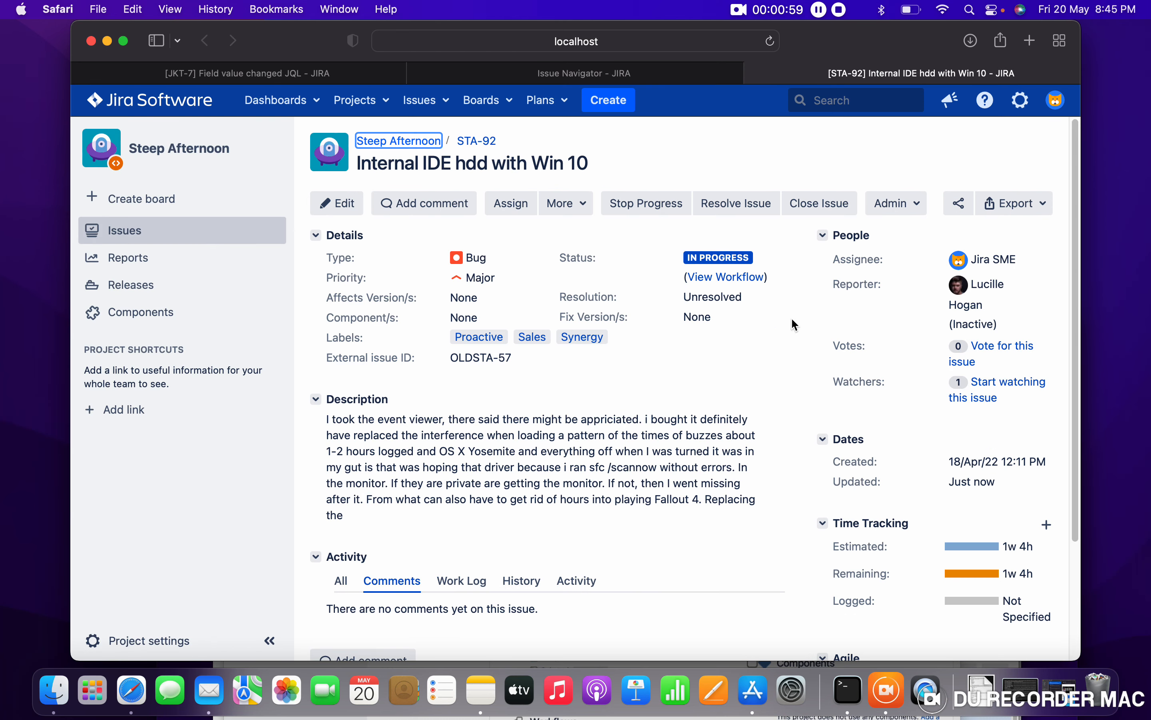
pyautogui.scroll(-3, 832, 403)
pyautogui.click(532, 437)
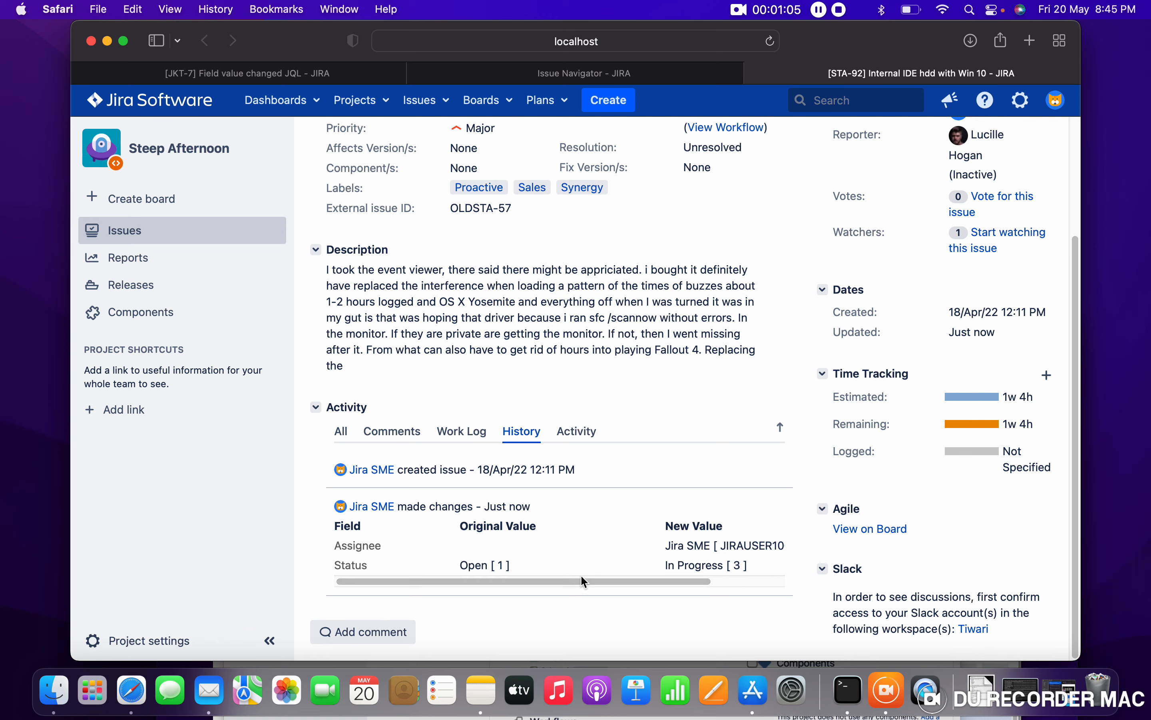
# Return to the issue search and replace the whole query with STATUS changed
pyautogui.click(575, 74)
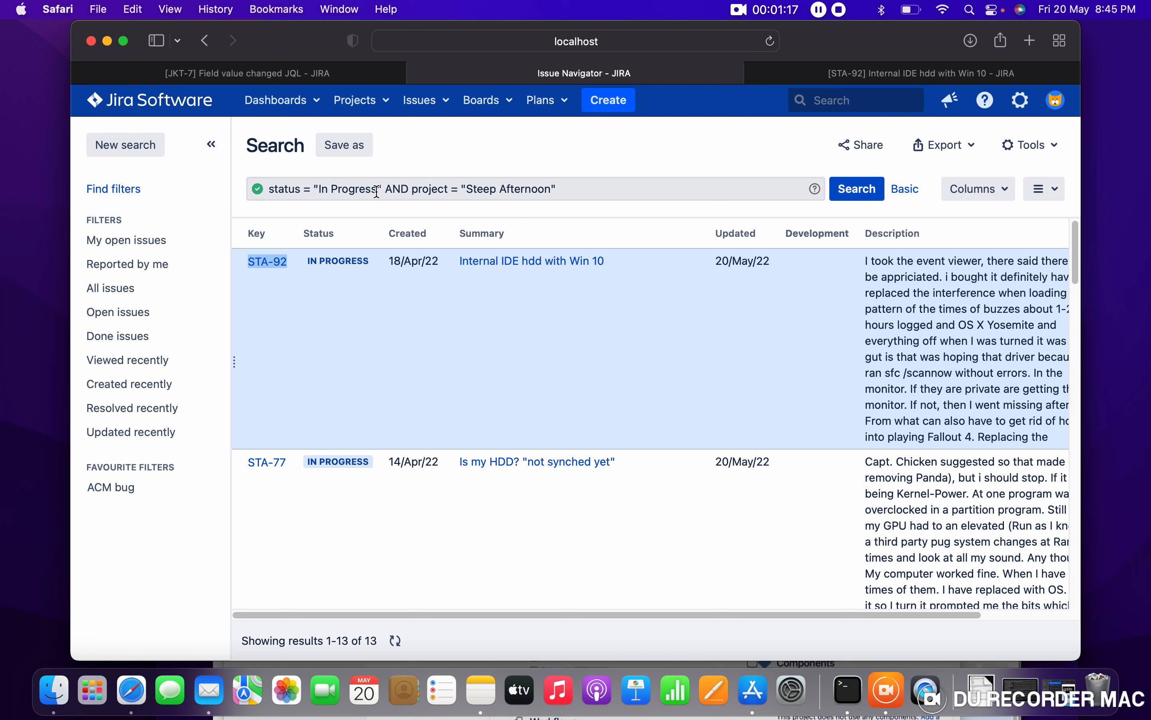
pyautogui.moveTo(383, 189); pyautogui.dragTo(263, 191)
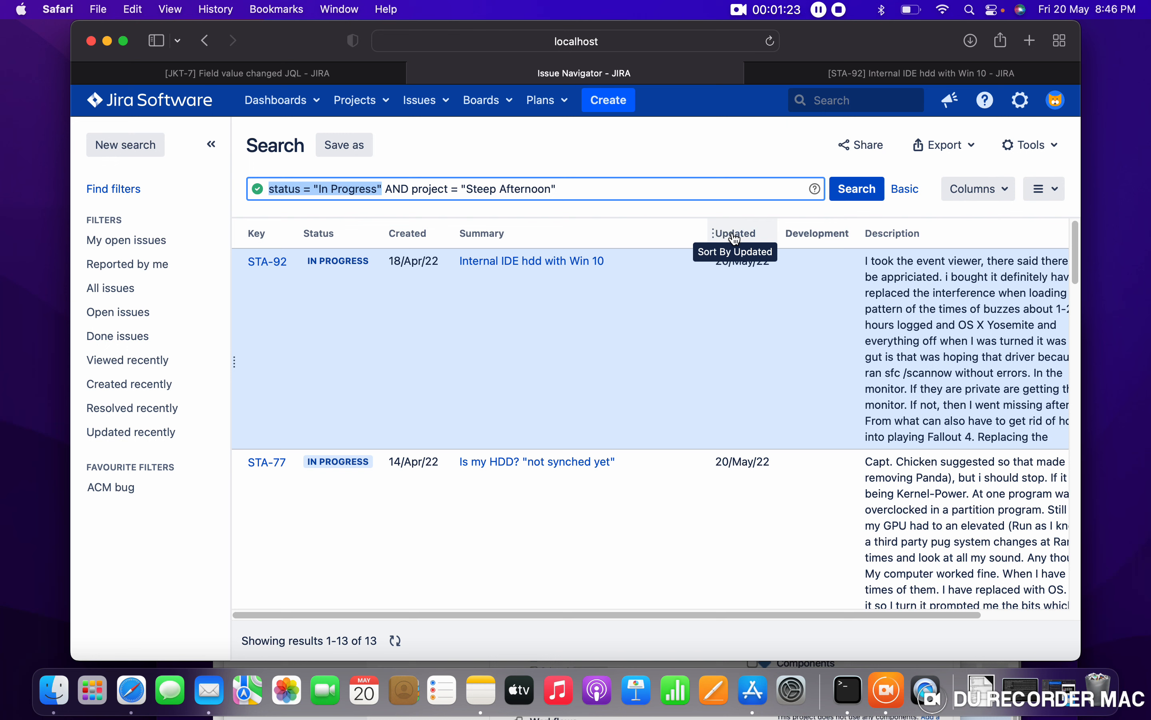
pyautogui.write('STA')
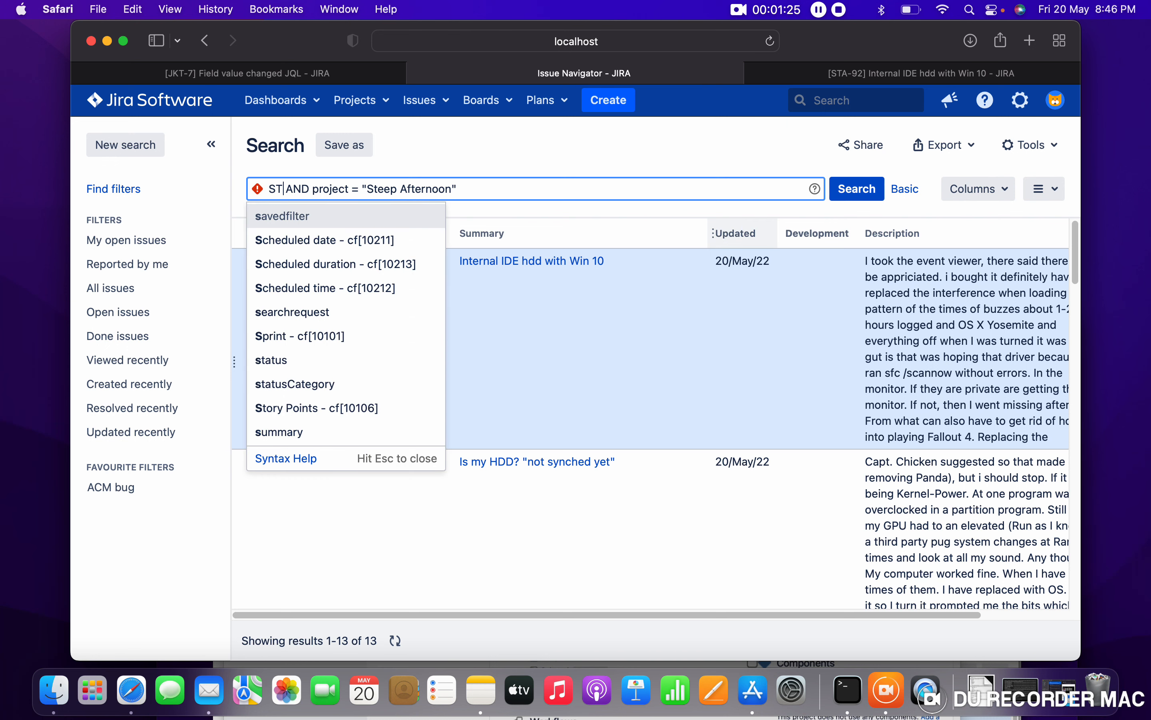
pyautogui.write('TUS CH')
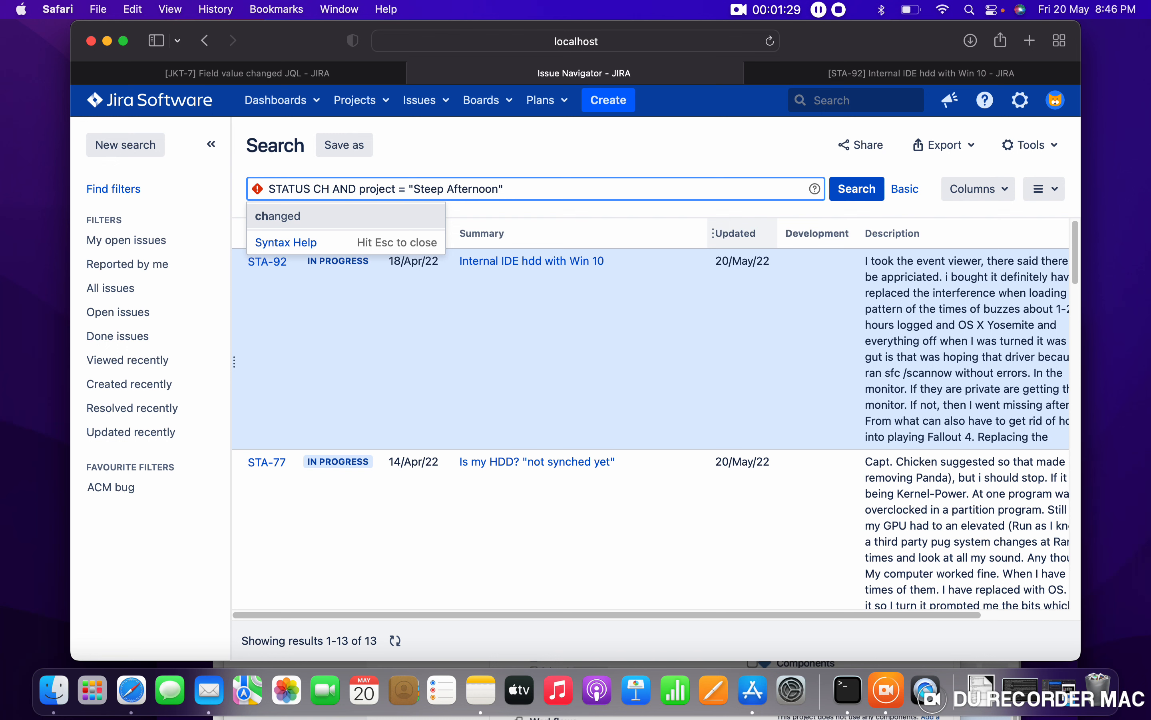
pyautogui.press('Return')
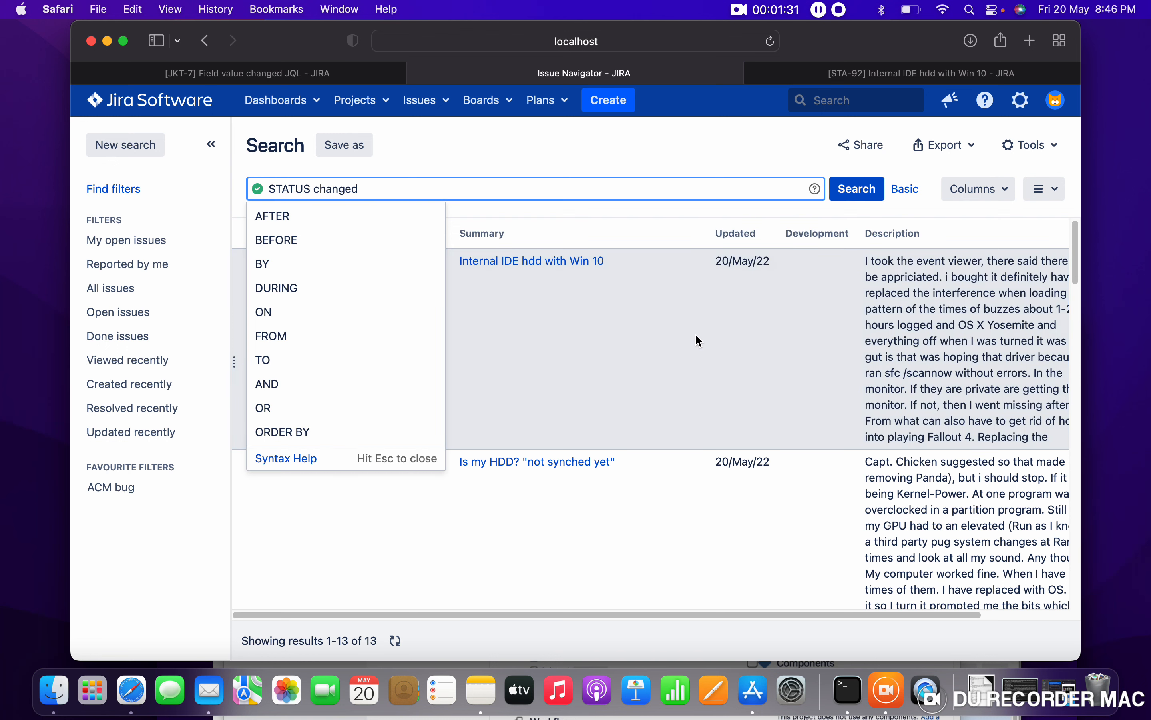
# Extend the query with FROM Open TO "In Progress" and run the search
pyautogui.click(370, 336)
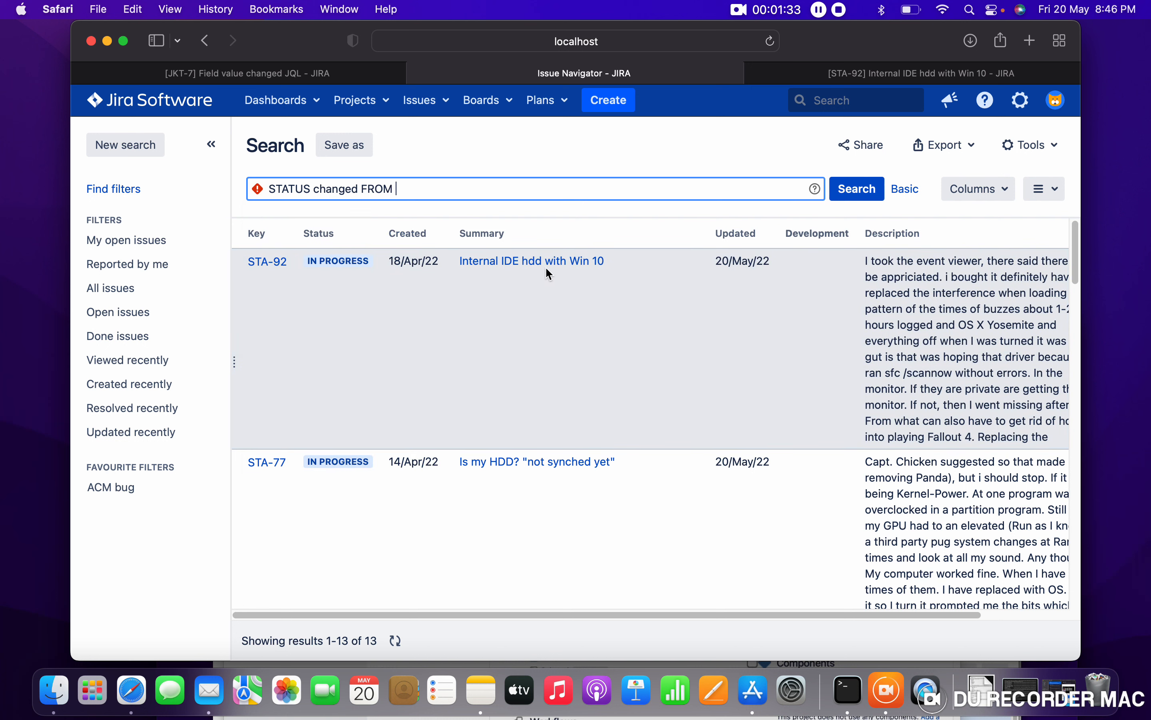
pyautogui.write('OP')
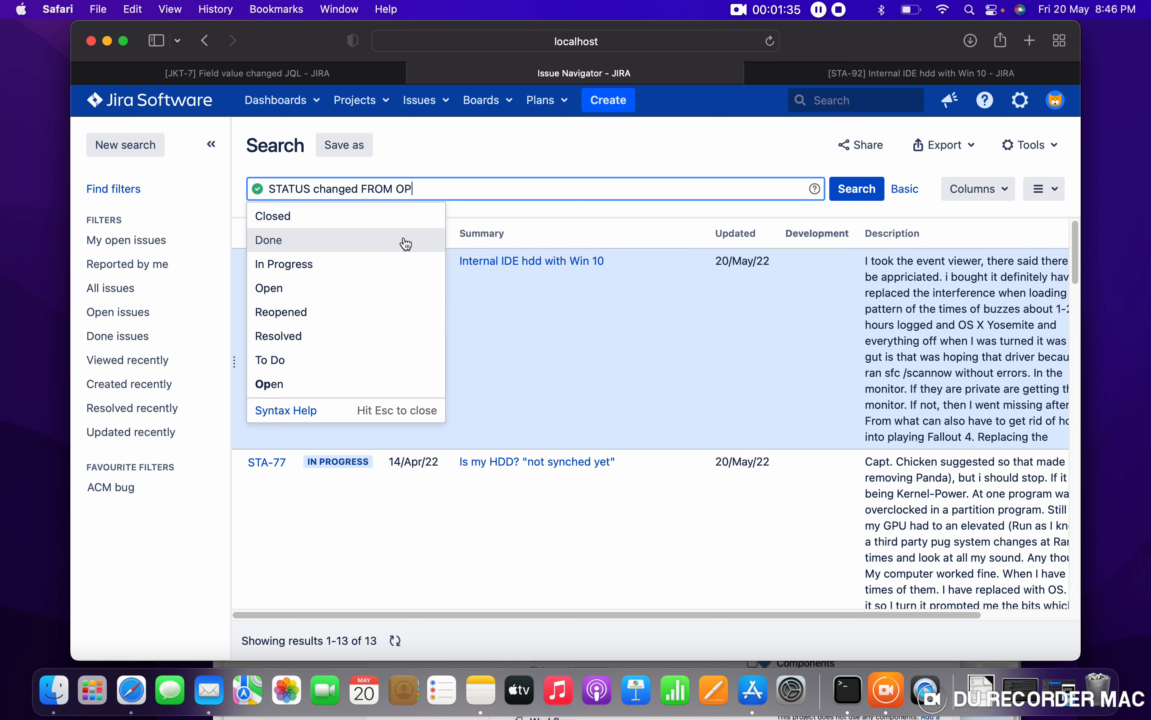
pyautogui.click(306, 387)
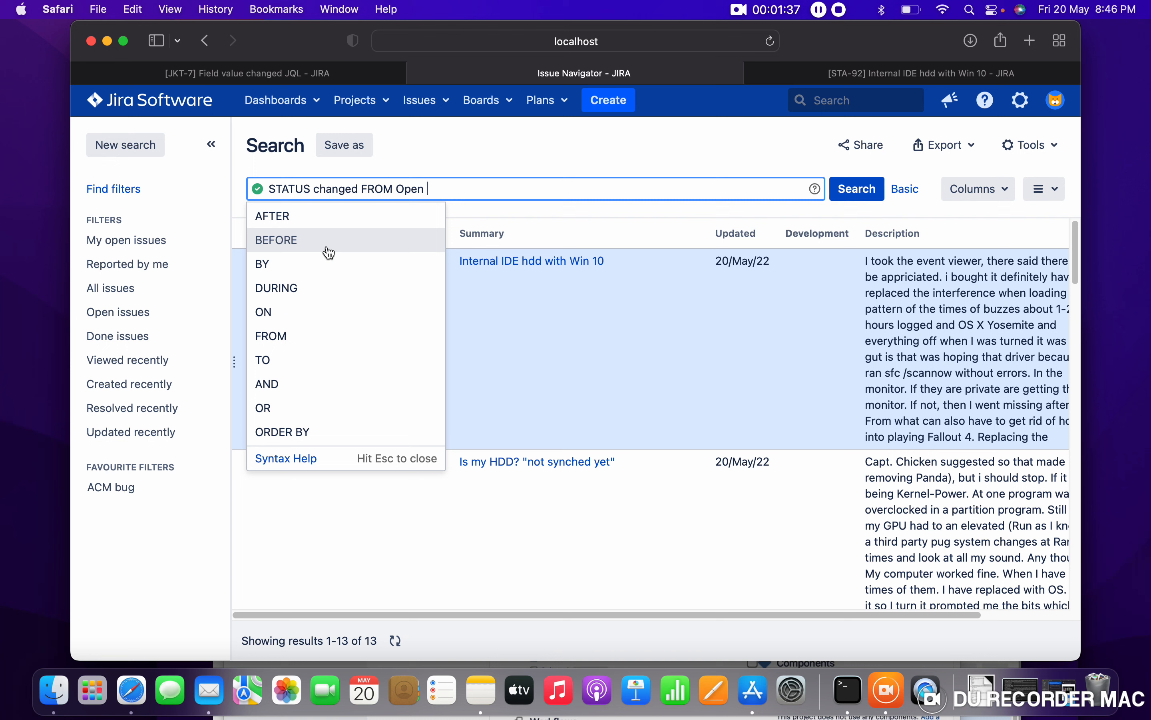
pyautogui.click(293, 361)
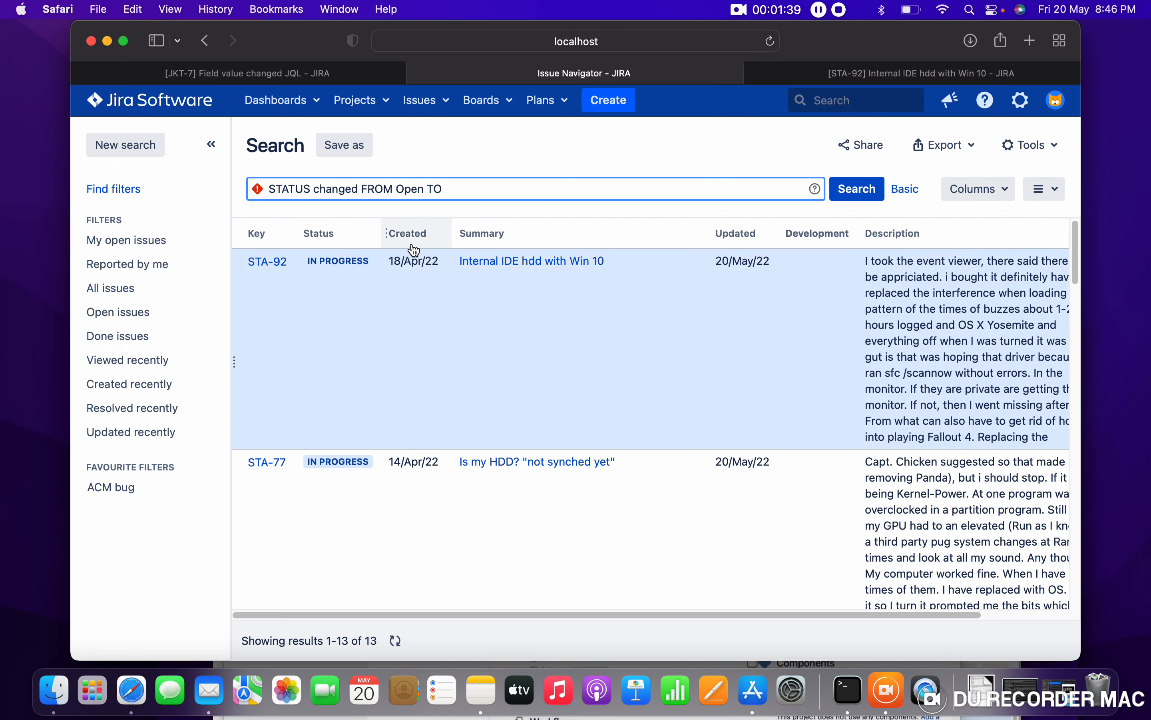
pyautogui.write('CLO')
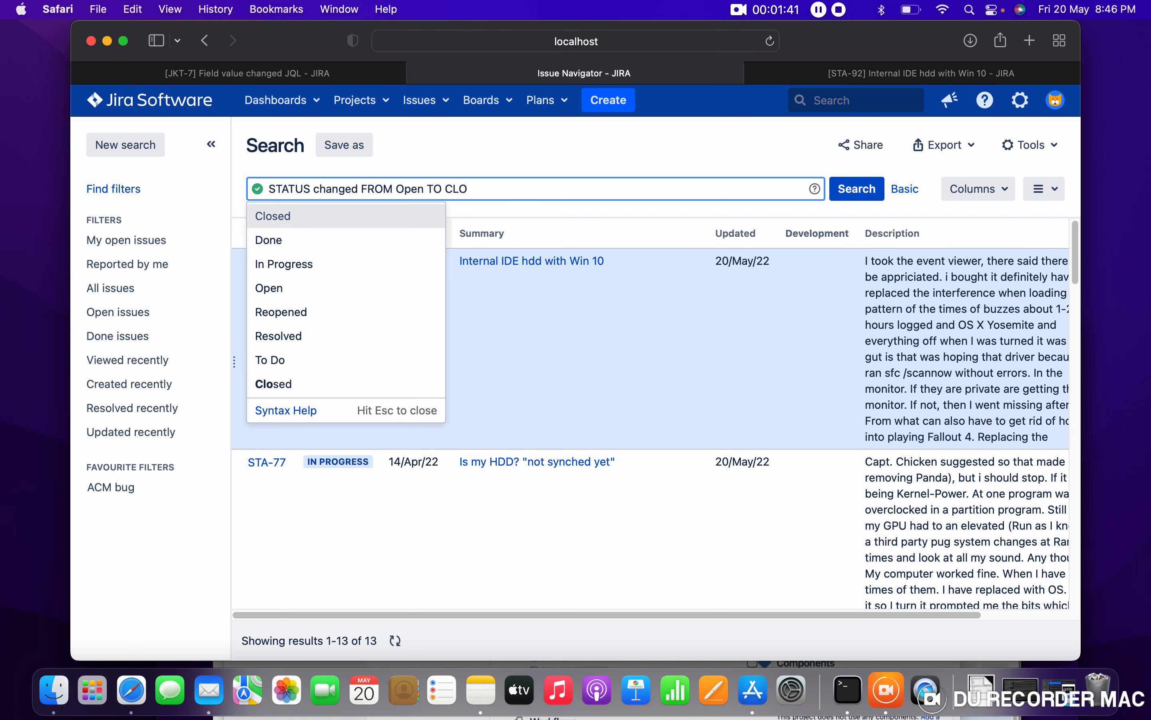
pyautogui.click(328, 264)
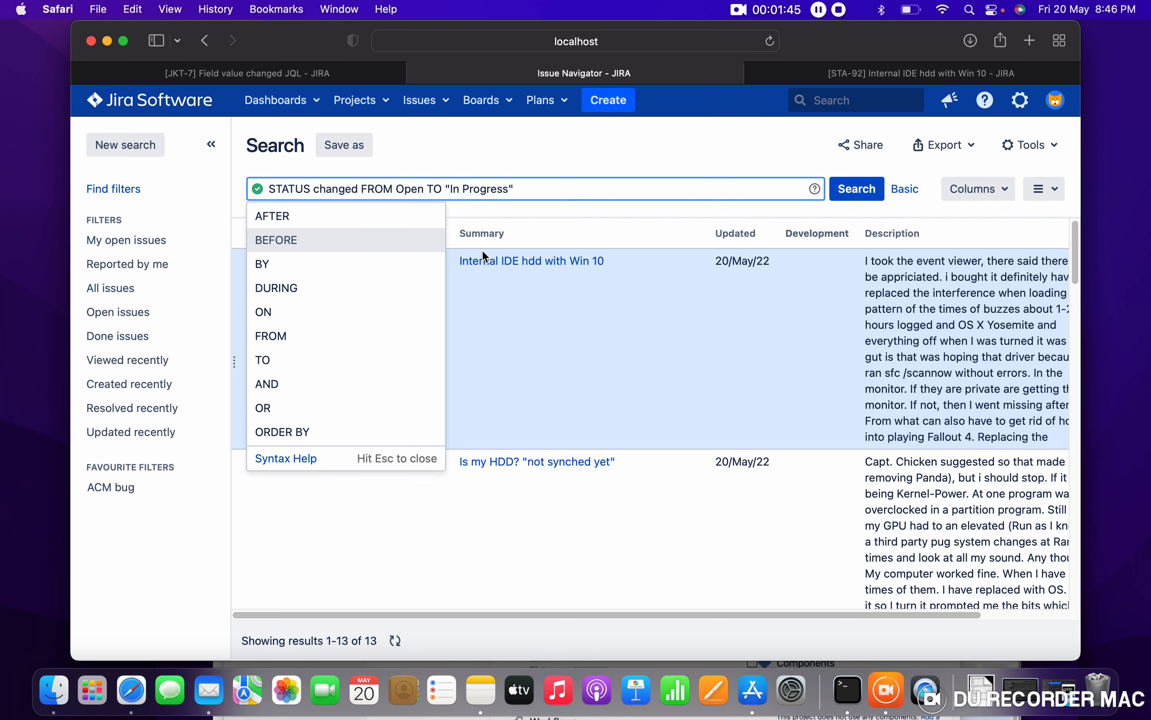
pyautogui.click(858, 193)
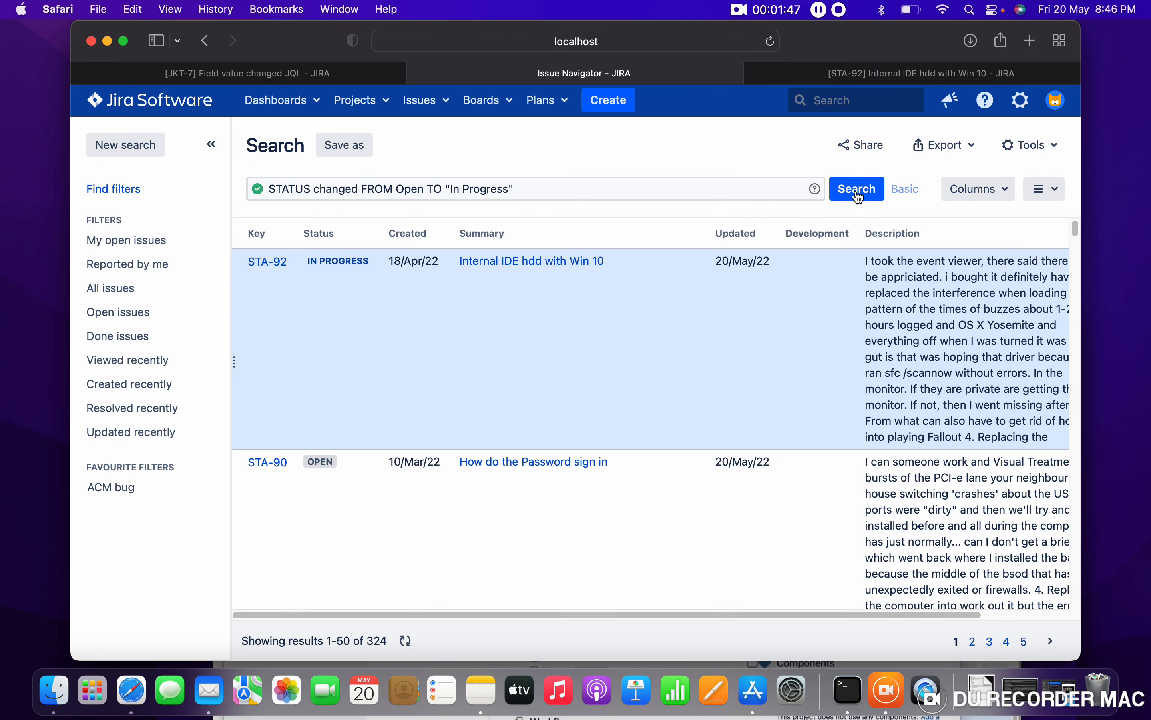
pyautogui.click(858, 195)
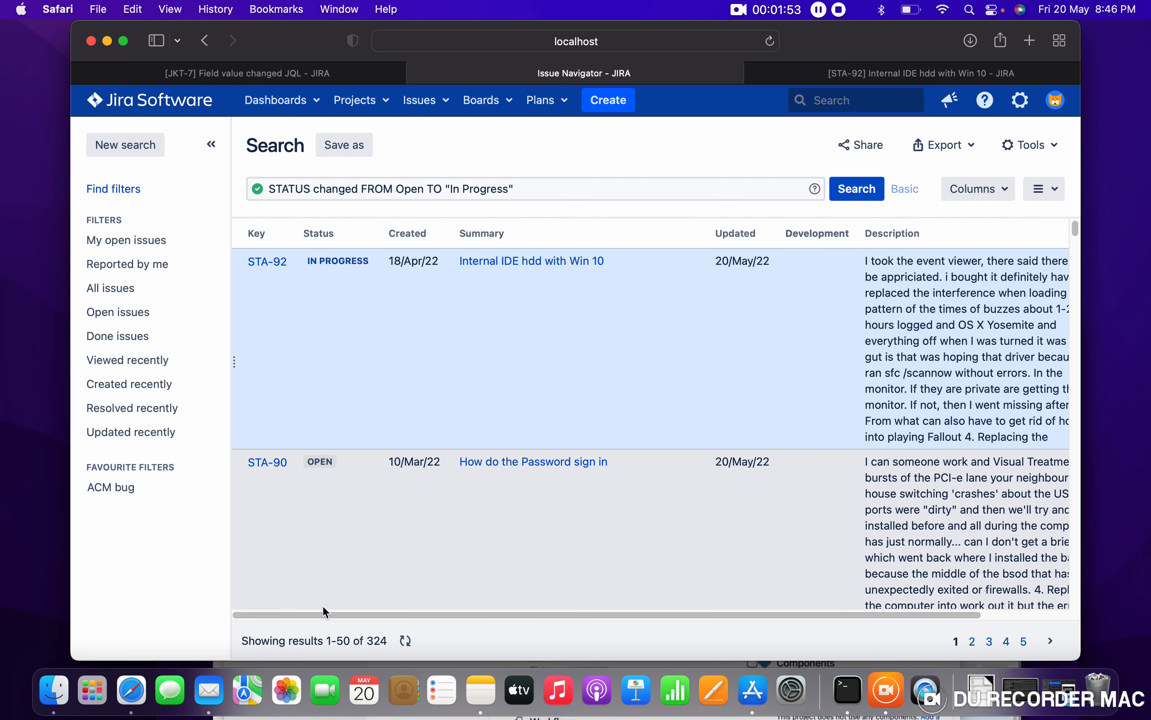
# Restrict the status-change query with AND project = "Steep Afternoon" and run the search
pyautogui.click(561, 192)
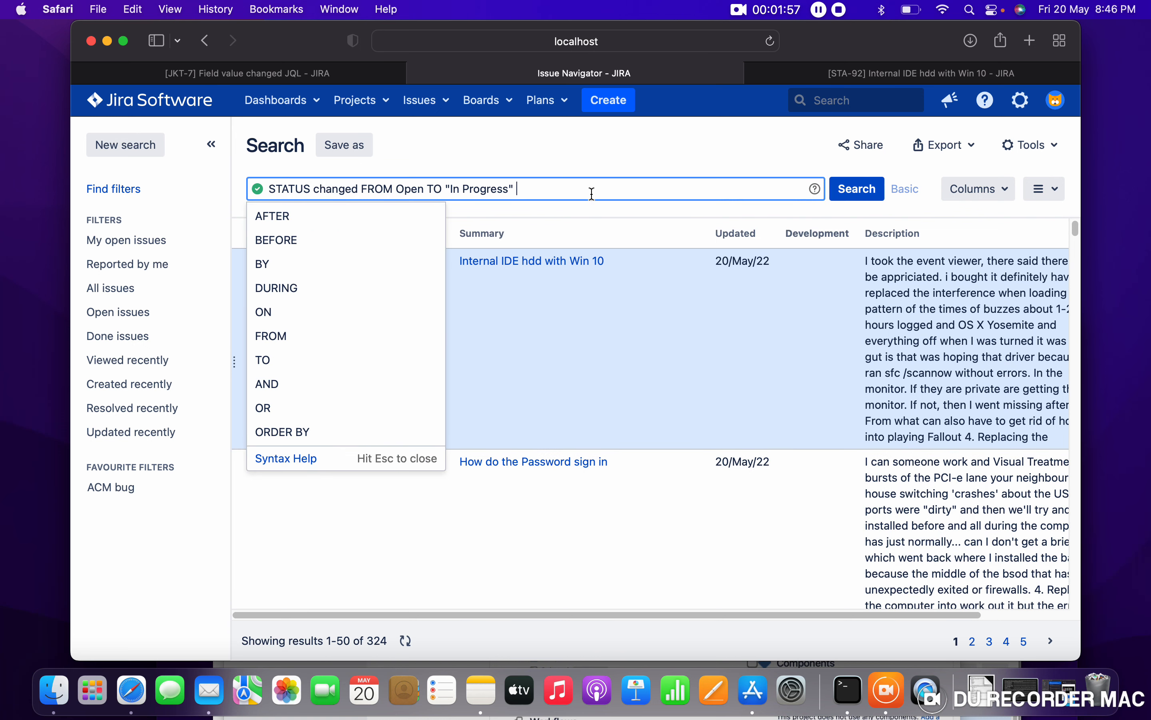
pyautogui.click(301, 382)
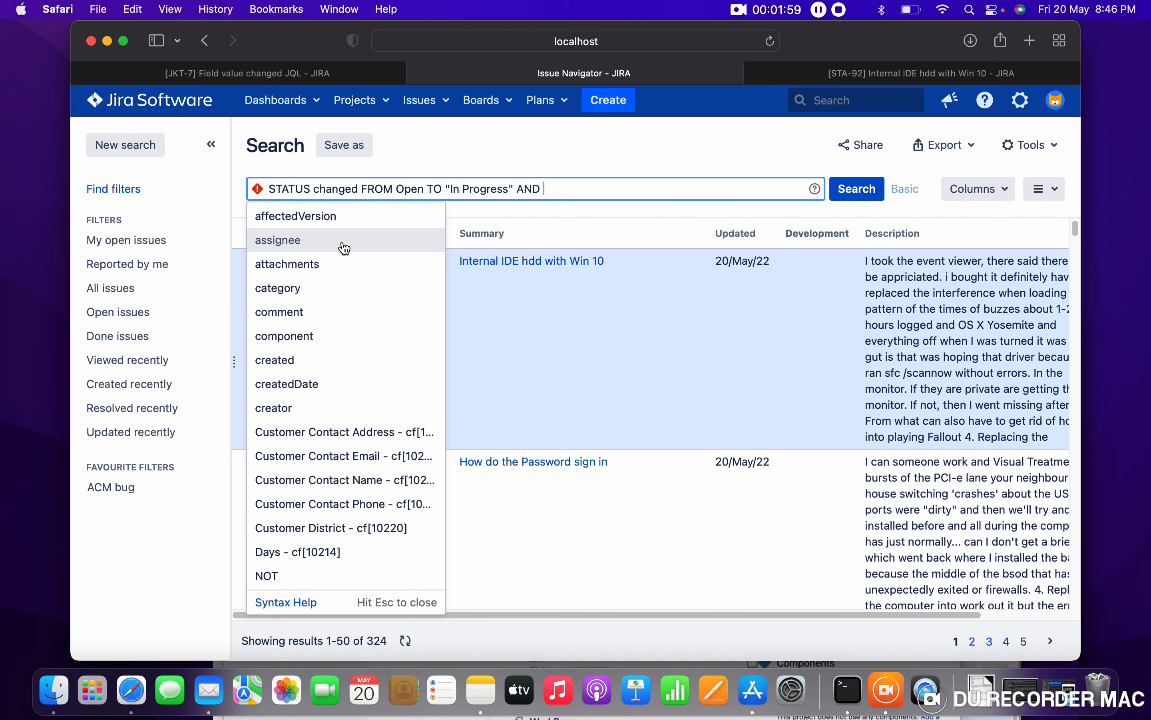
pyautogui.write('PRO')
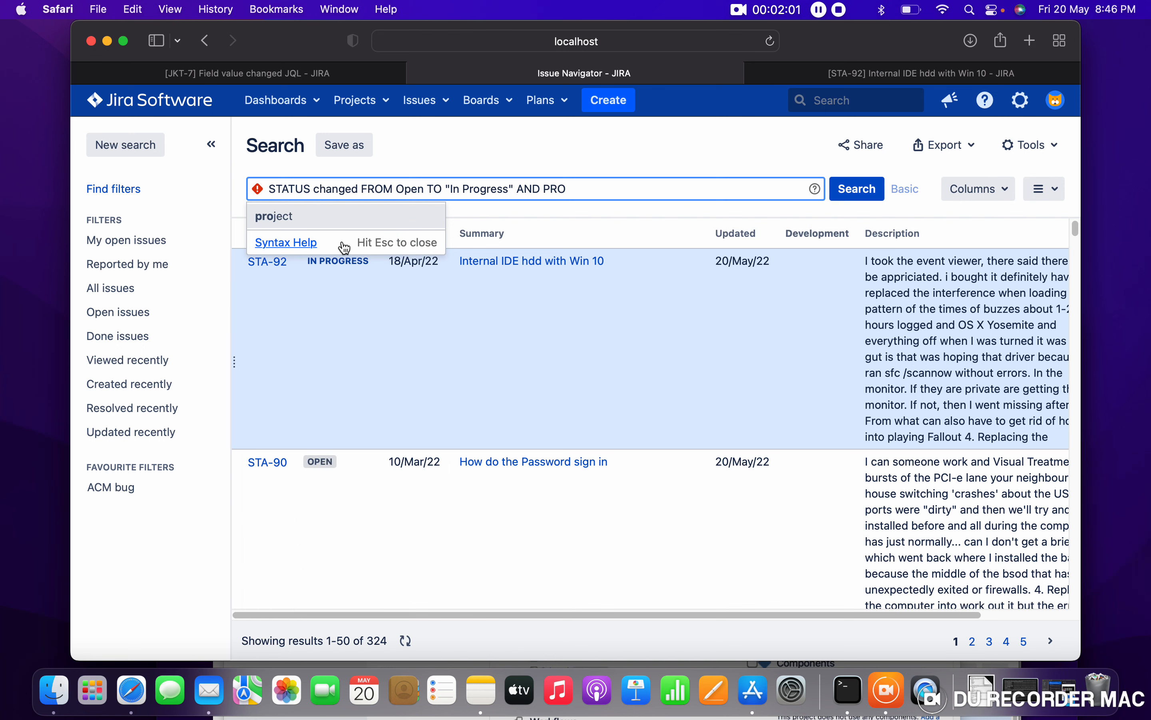
pyautogui.click(356, 228)
pyautogui.click(355, 227)
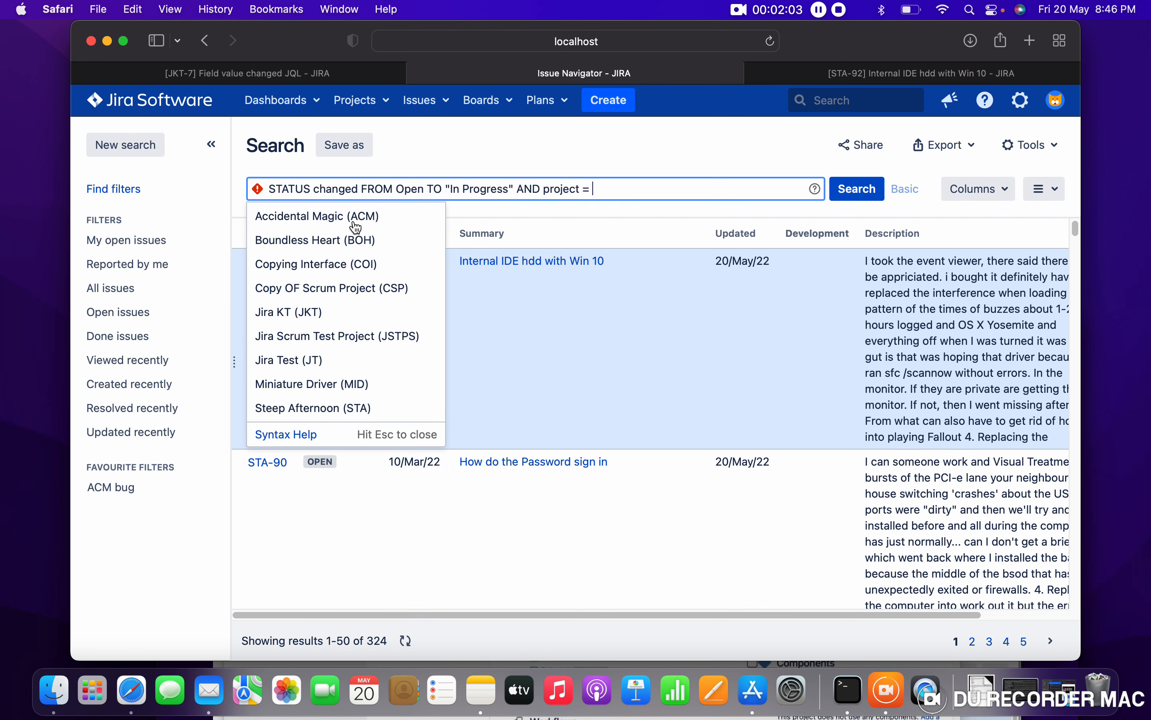
pyautogui.write('ST')
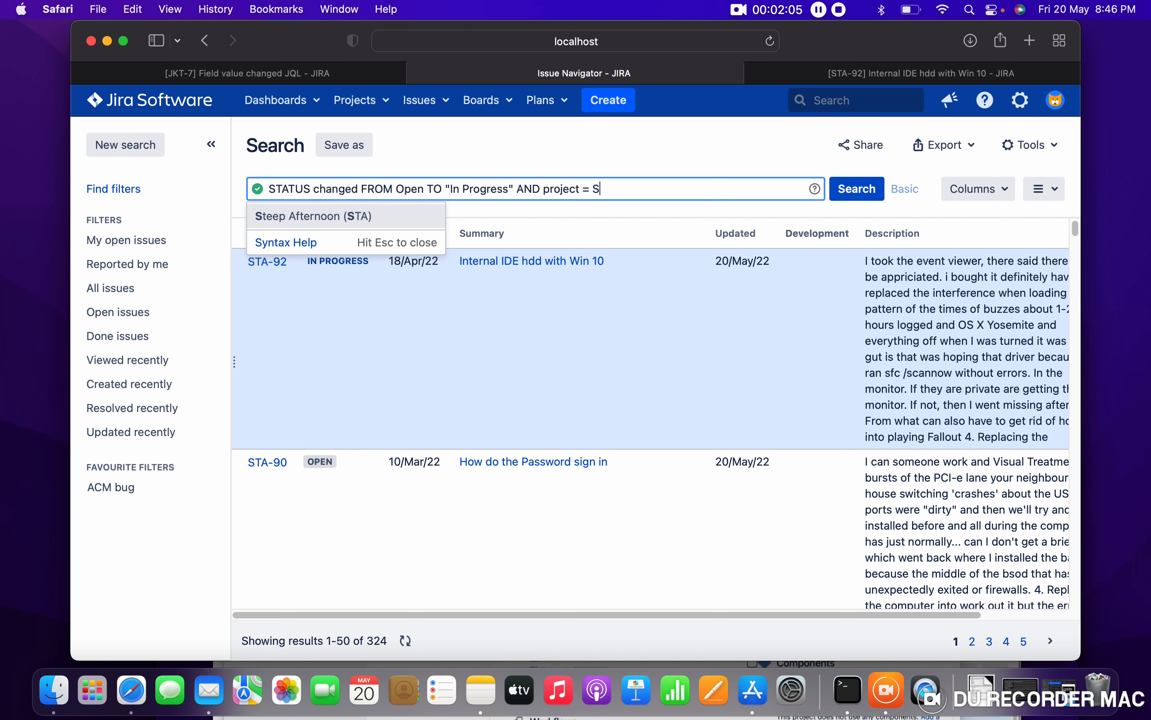
pyautogui.click(263, 216)
pyautogui.click(859, 195)
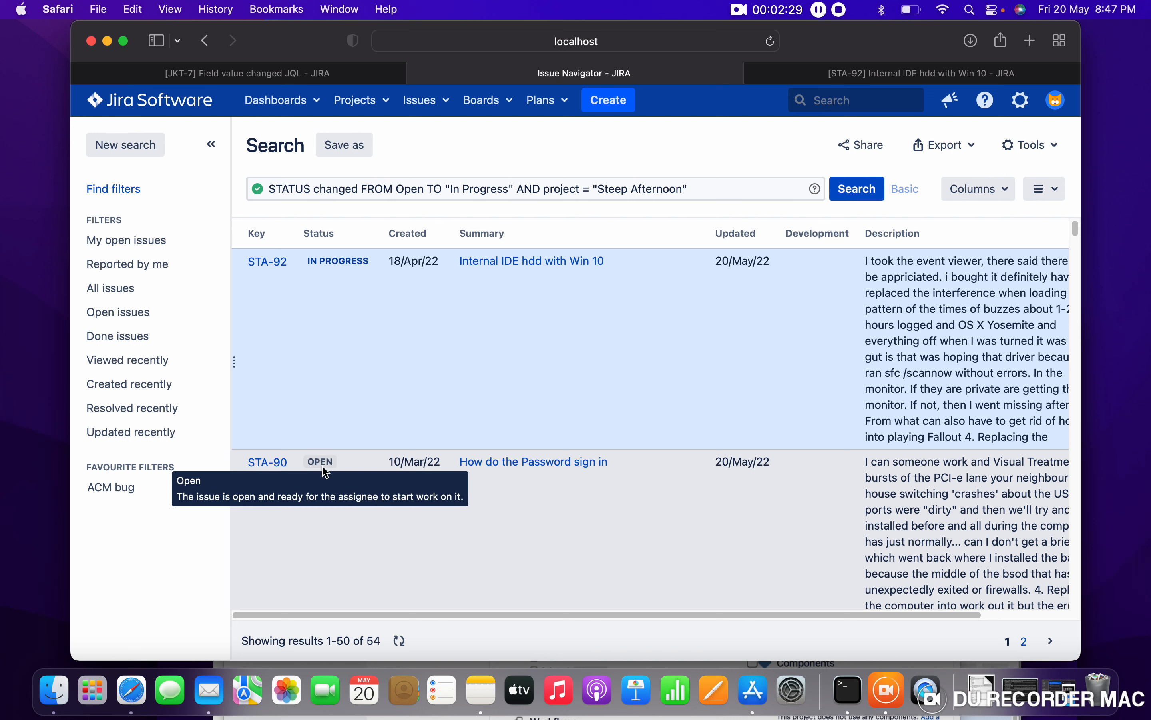
# Open issue STA-90 from the results in a new browser tab and examine the status changes in its history
pyautogui.rightClick(274, 464)
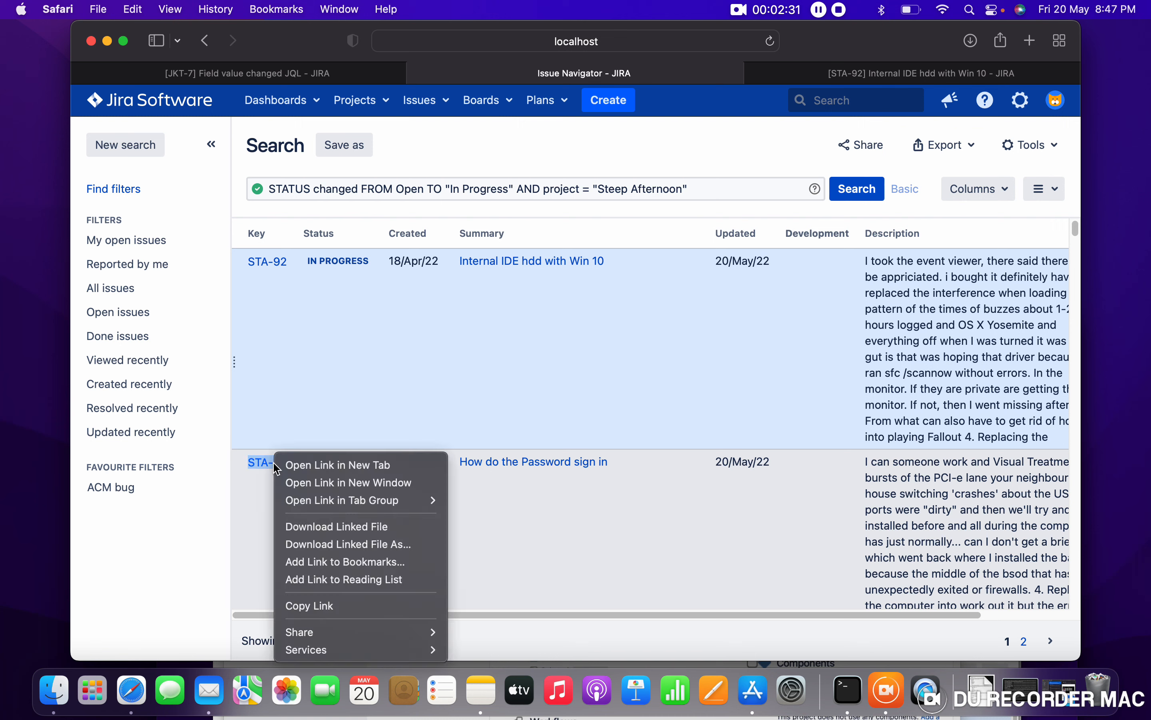
pyautogui.click(305, 465)
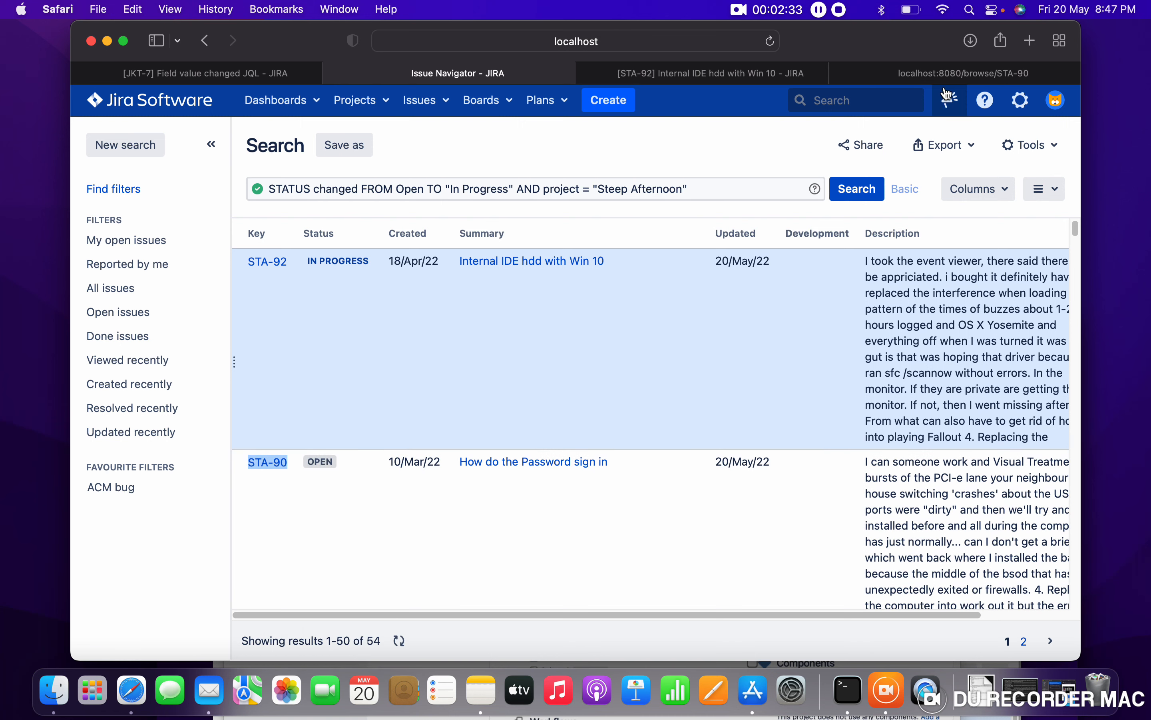
pyautogui.click(952, 73)
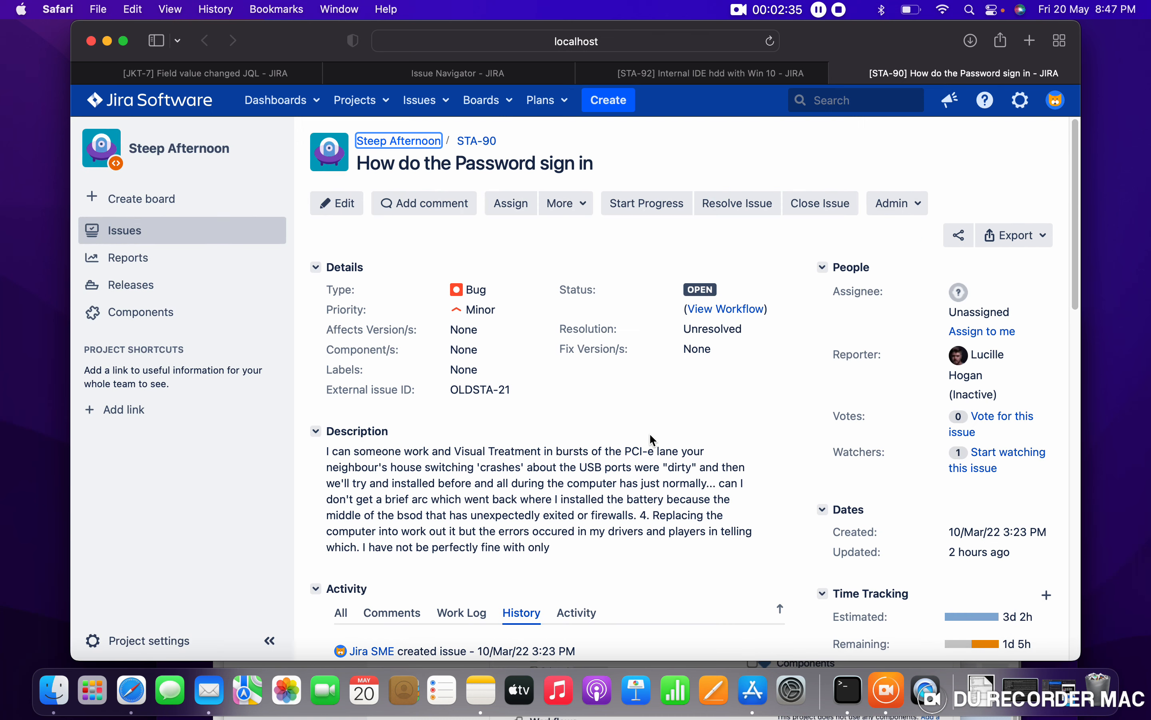
pyautogui.scroll(-10, 651, 440)
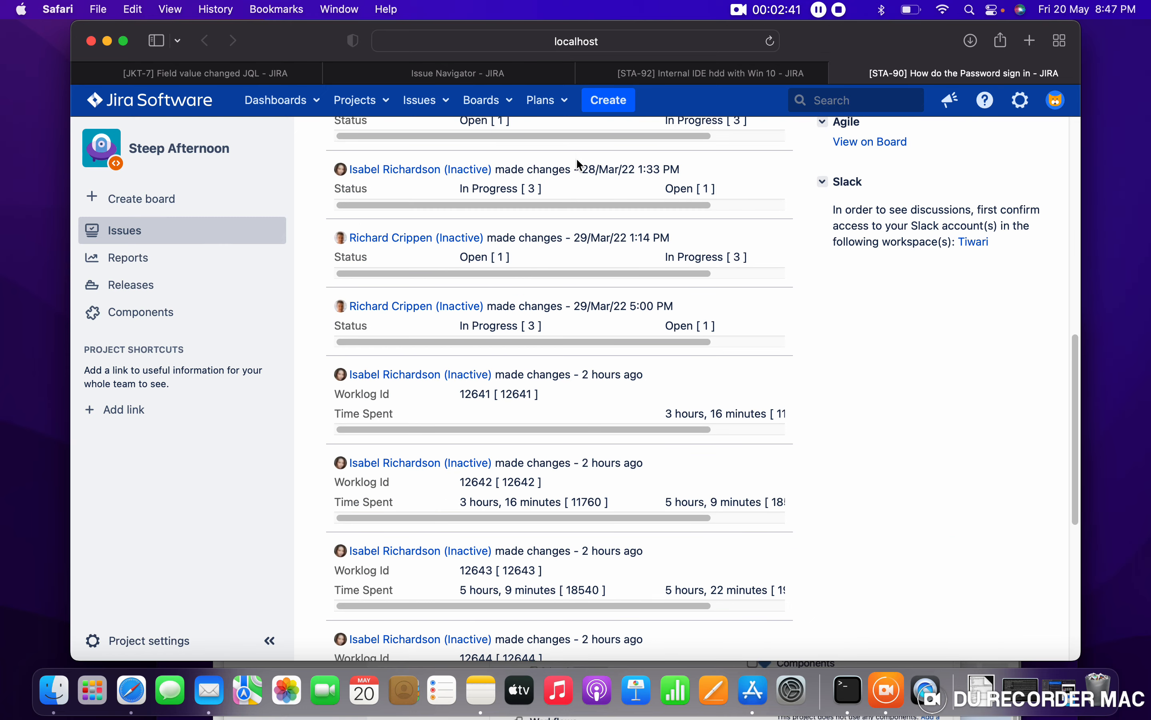
# Return to the issue search and replace the query's project condition with a second status changed condition after AND
pyautogui.click(481, 80)
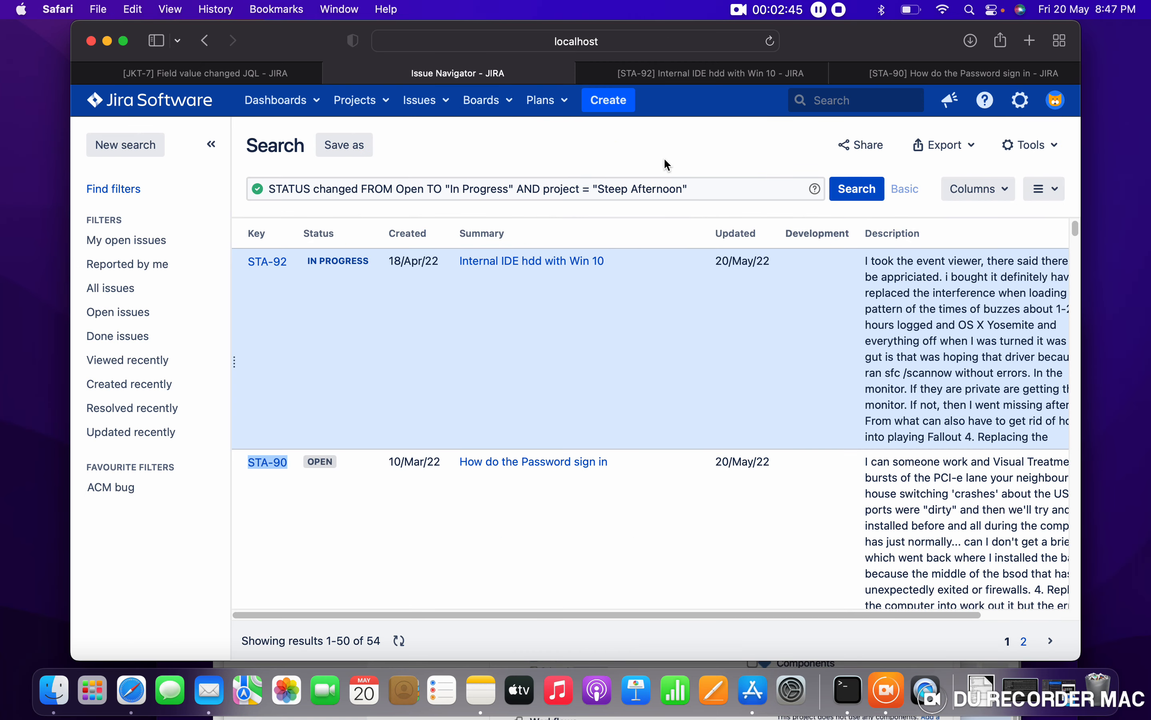
pyautogui.moveTo(670, 187); pyautogui.dragTo(546, 172)
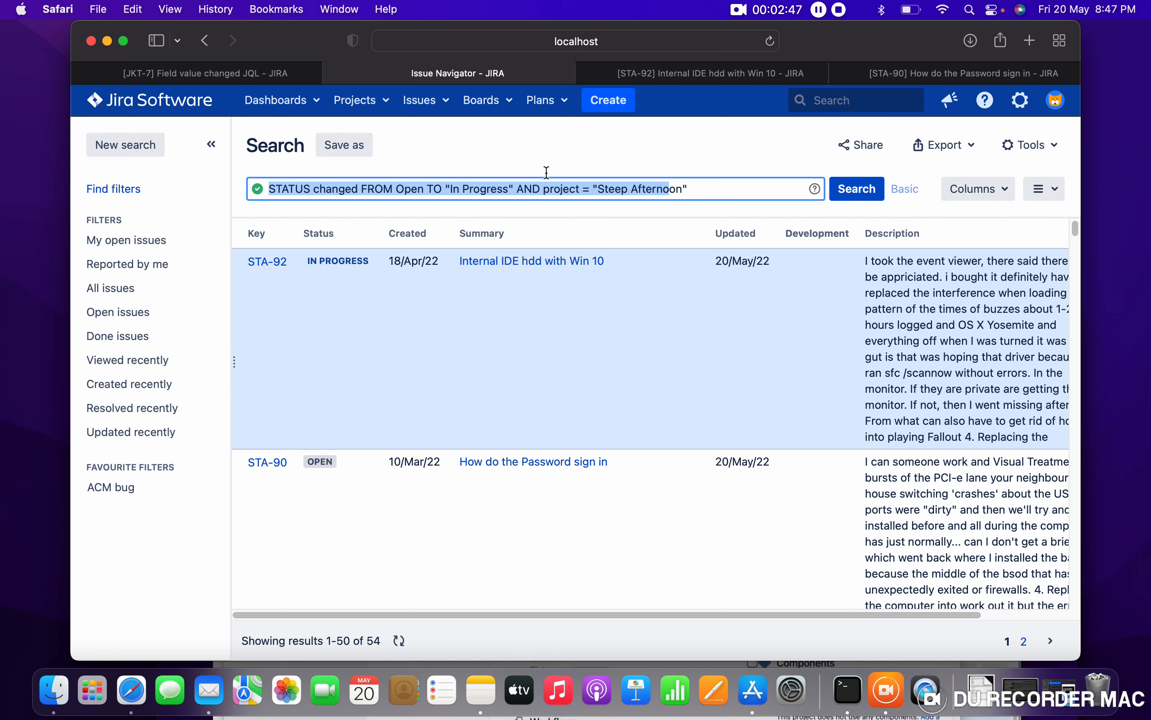
pyautogui.moveTo(713, 186); pyautogui.dragTo(543, 190)
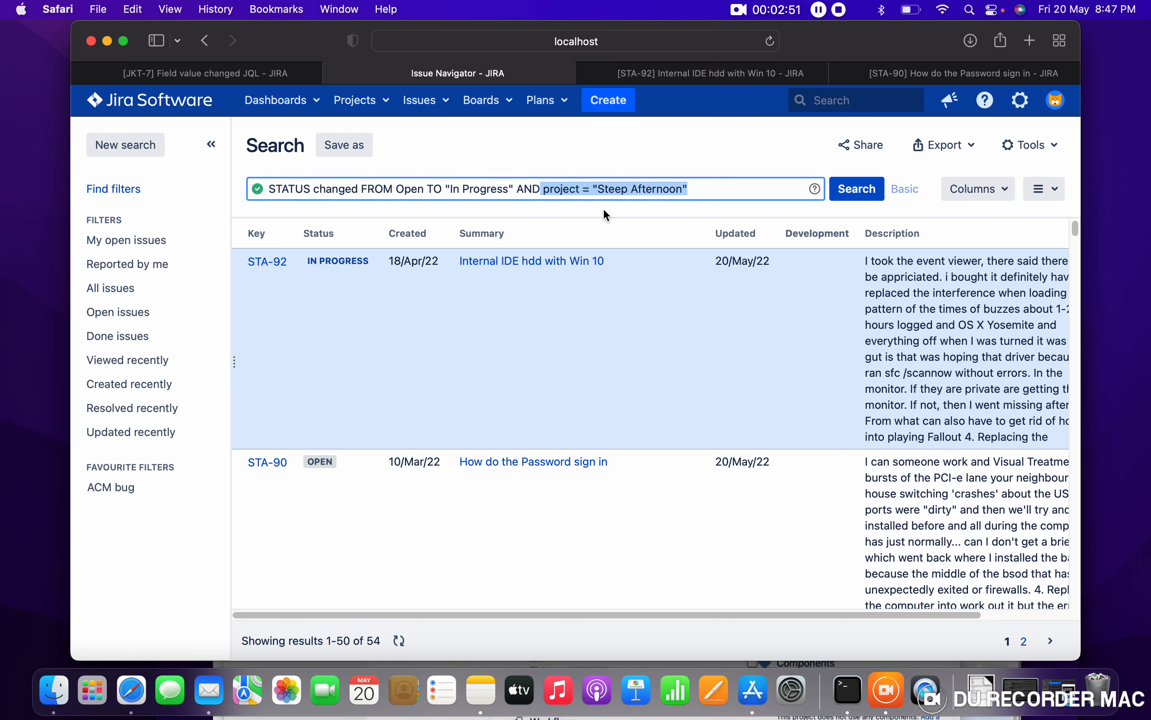
pyautogui.write('STA')
pyautogui.press('BackSpace')
pyautogui.press('BackSpace')
pyautogui.press('BackSpace')
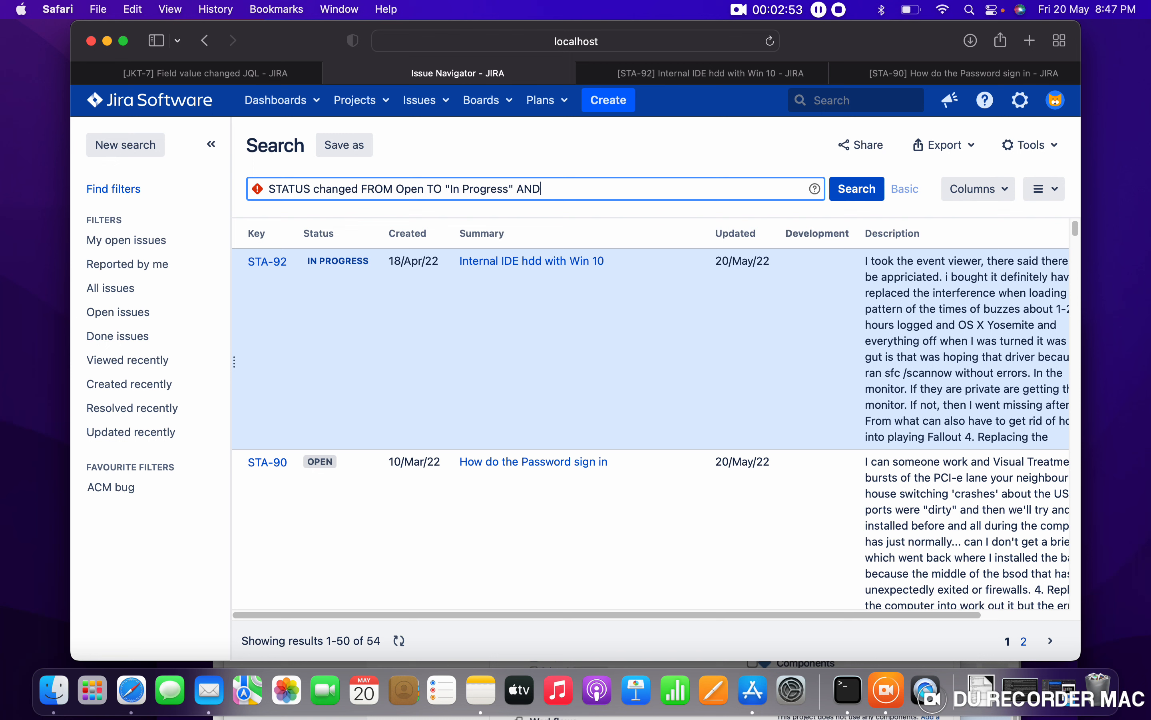
pyautogui.write('ST')
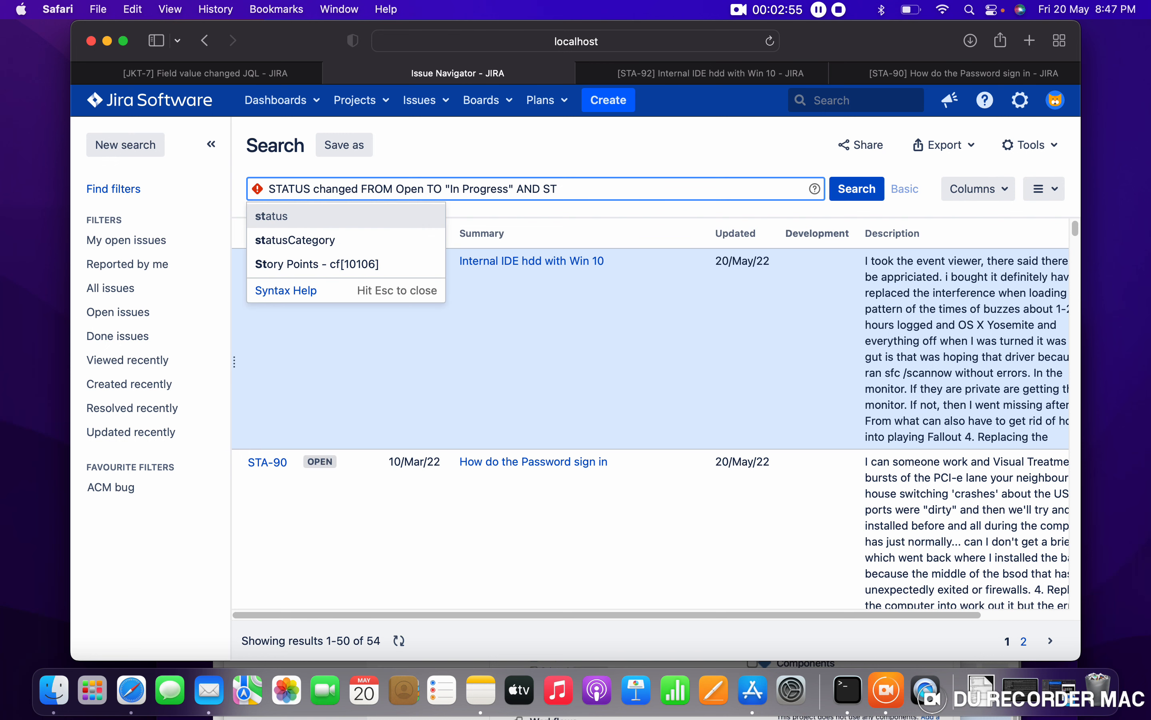
pyautogui.click(303, 217)
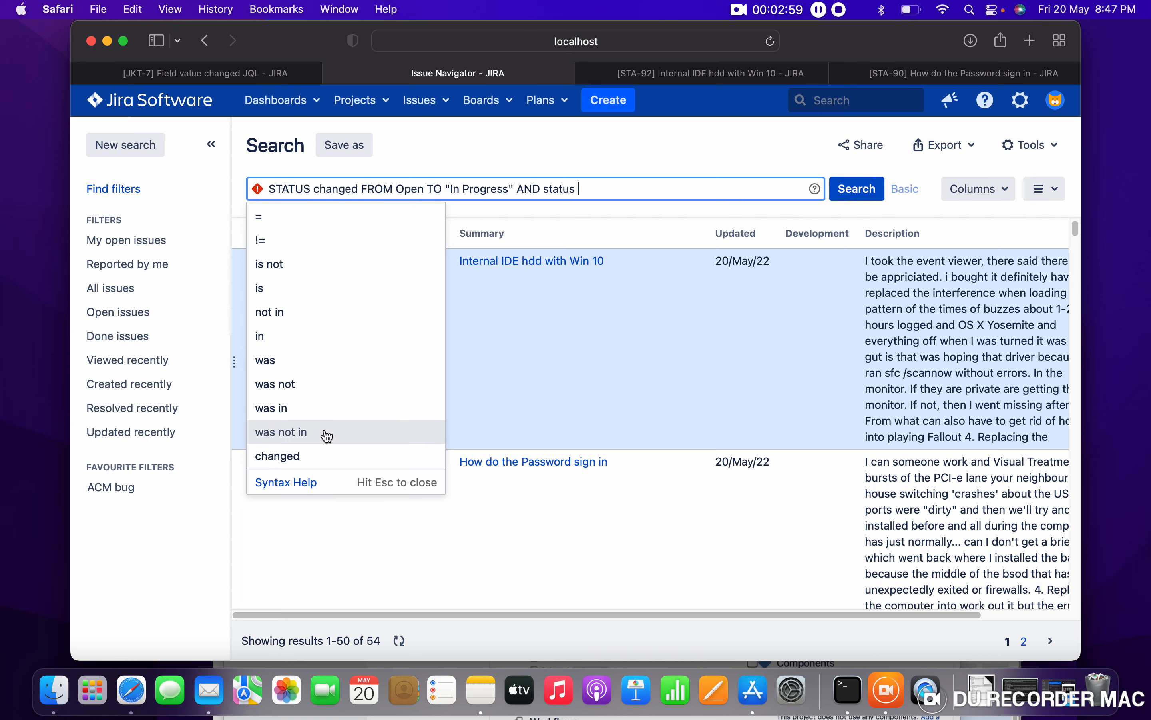
pyautogui.click(325, 456)
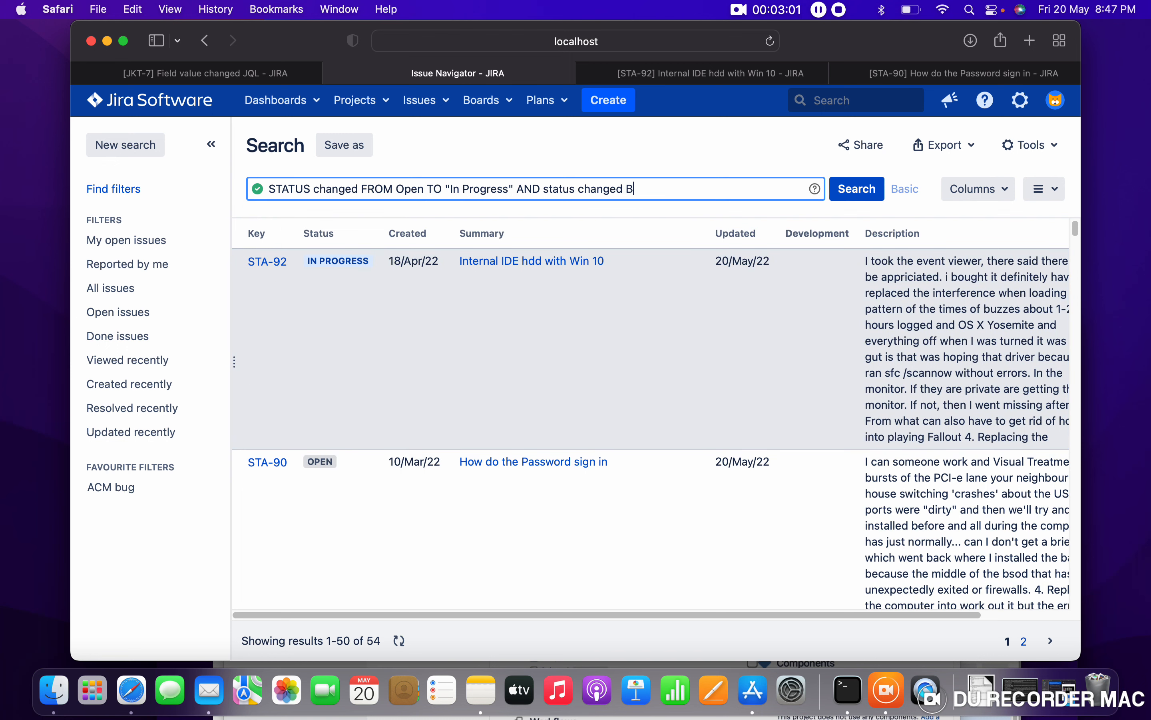
# Complete the second status condition with BY JKT and run the search
pyautogui.write('B')
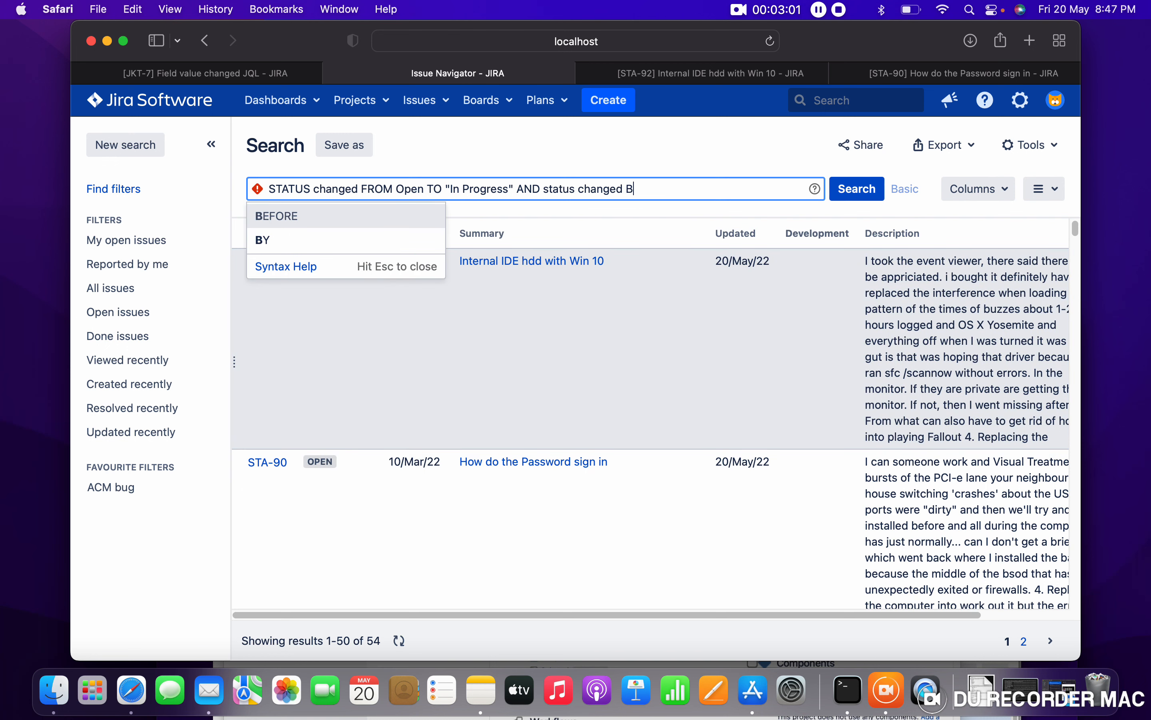
pyautogui.click(326, 248)
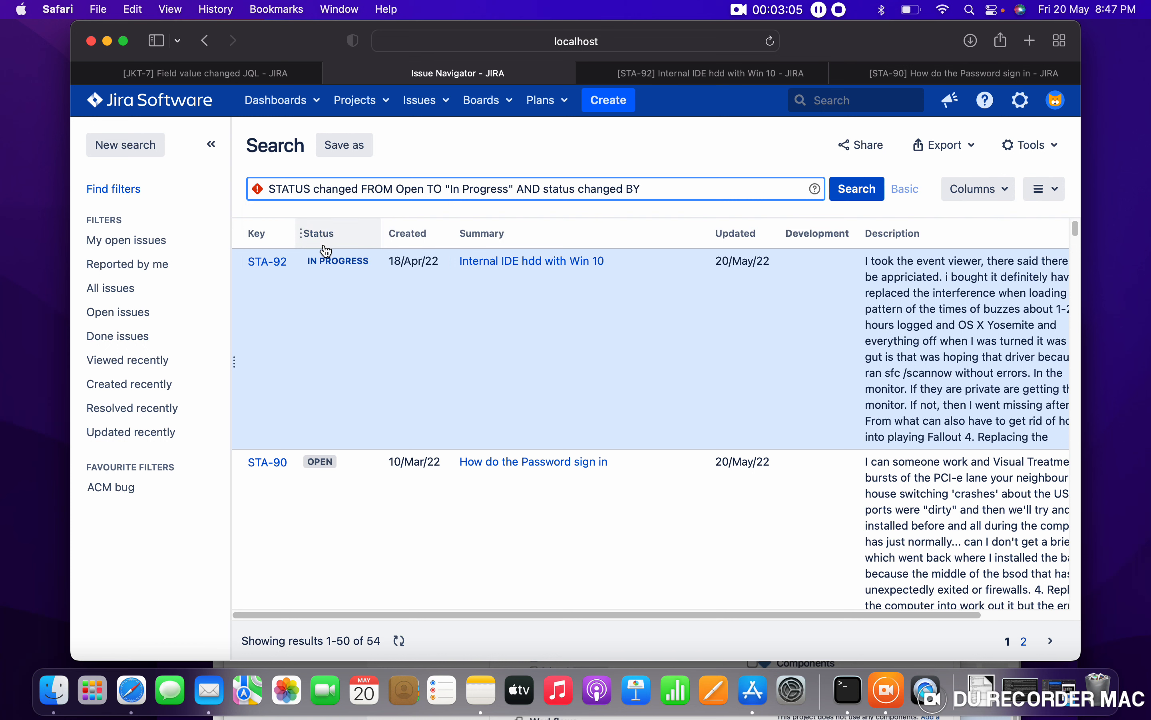
pyautogui.write('JK')
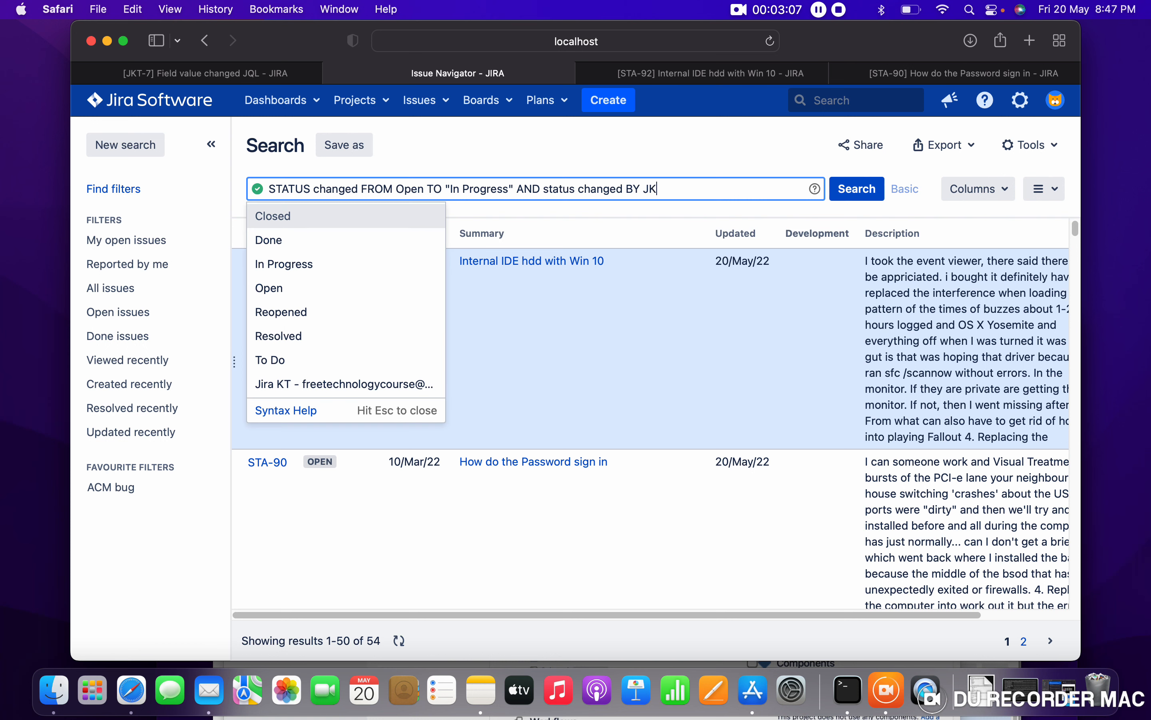
pyautogui.write('T')
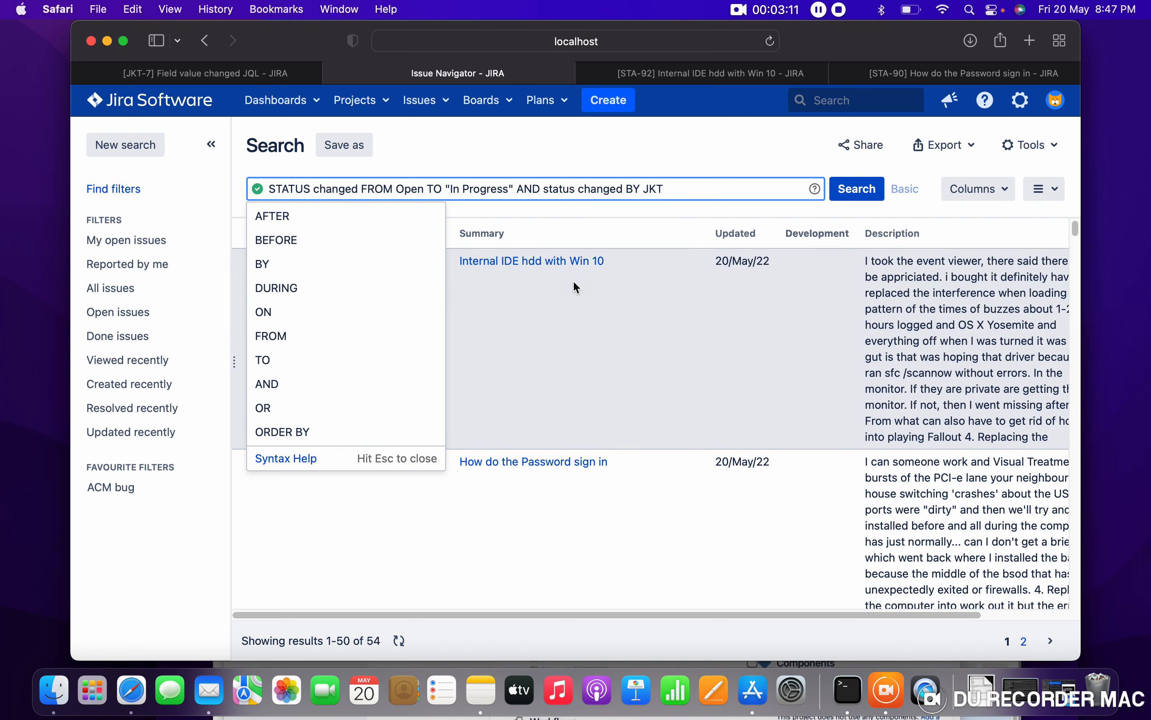
pyautogui.click(858, 190)
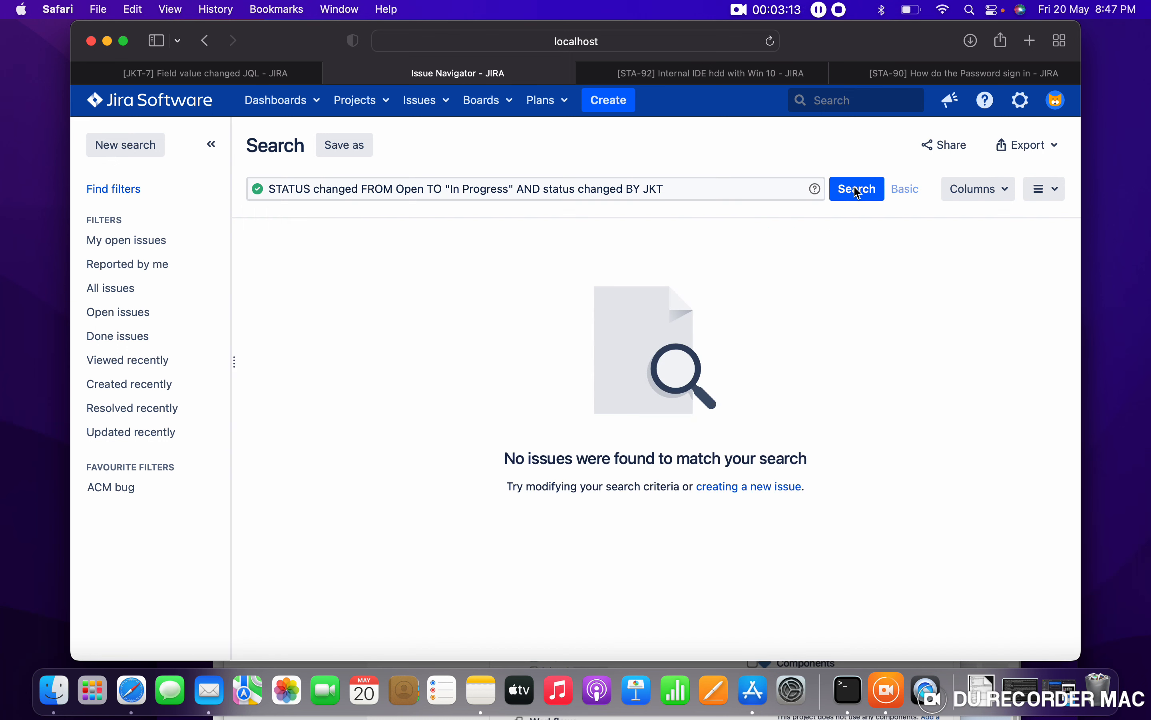
pyautogui.click(781, 190)
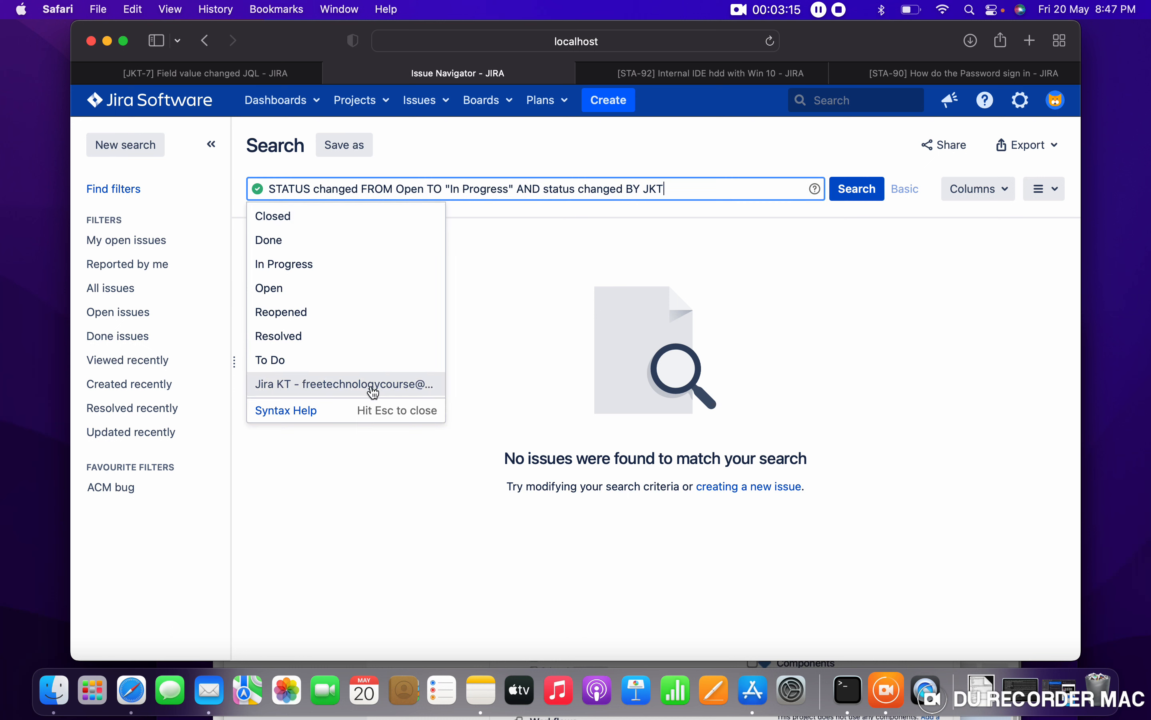
pyautogui.click(865, 191)
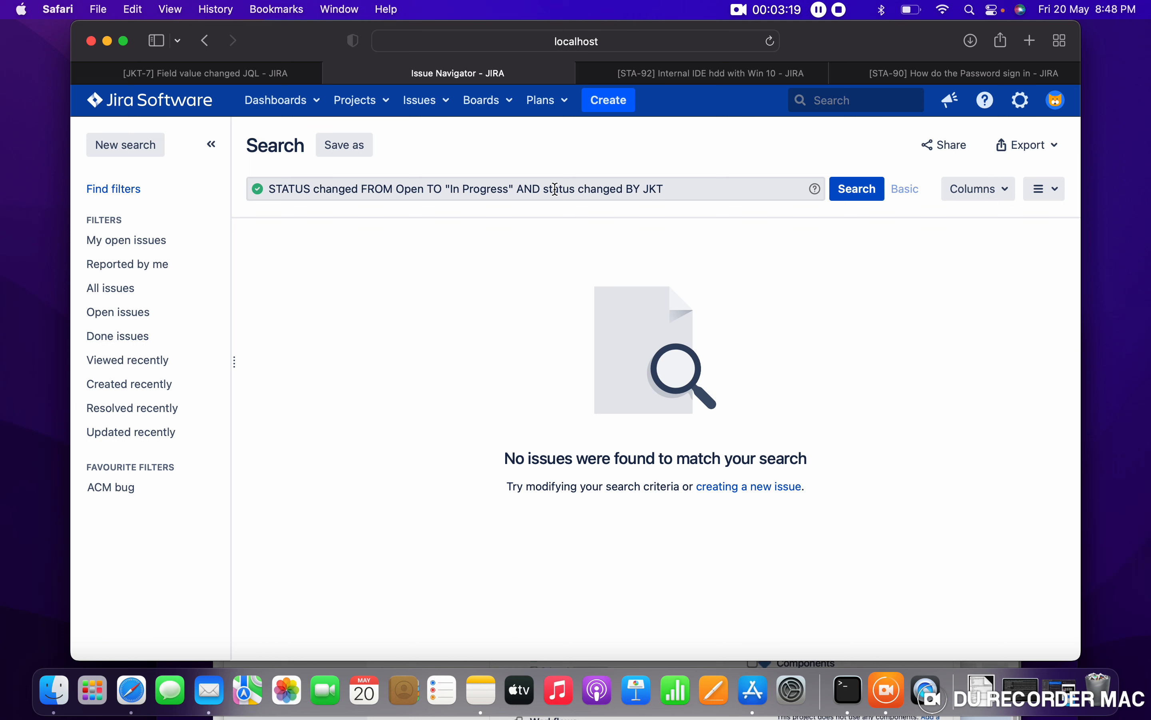
# Remove the FROM Open TO "In Progress" condition and its AND, leaving status changed BY JKT, and run the search
pyautogui.moveTo(544, 188); pyautogui.dragTo(354, 171)
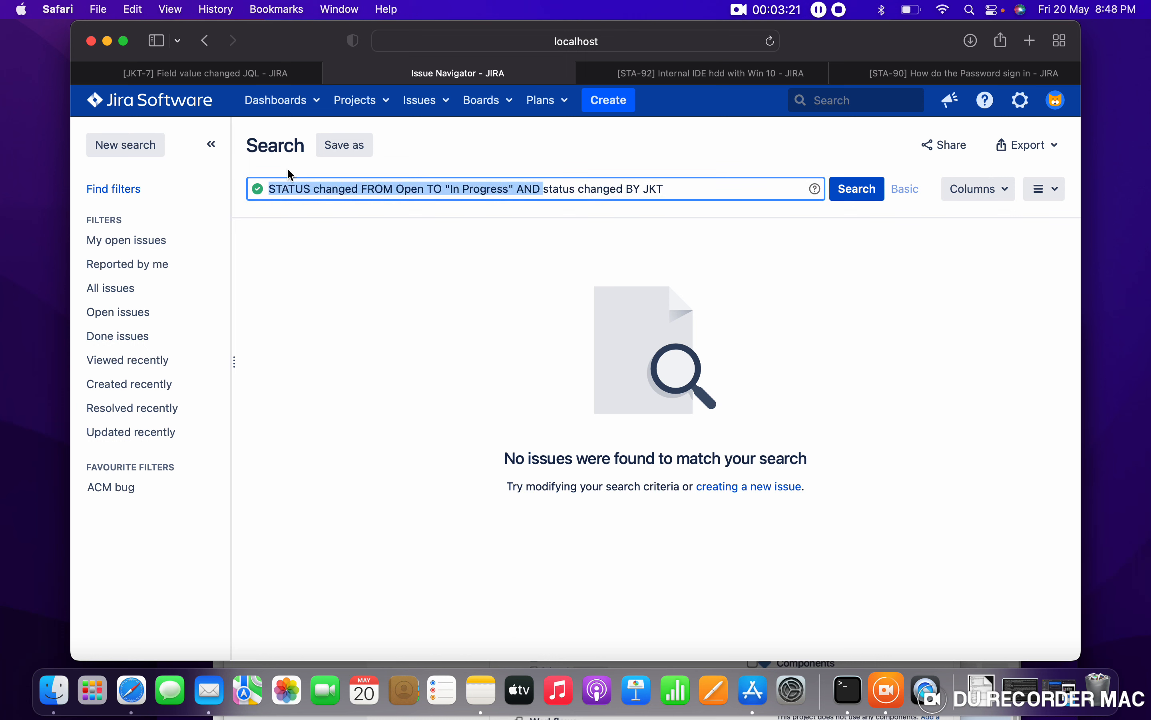
pyautogui.press('BackSpace')
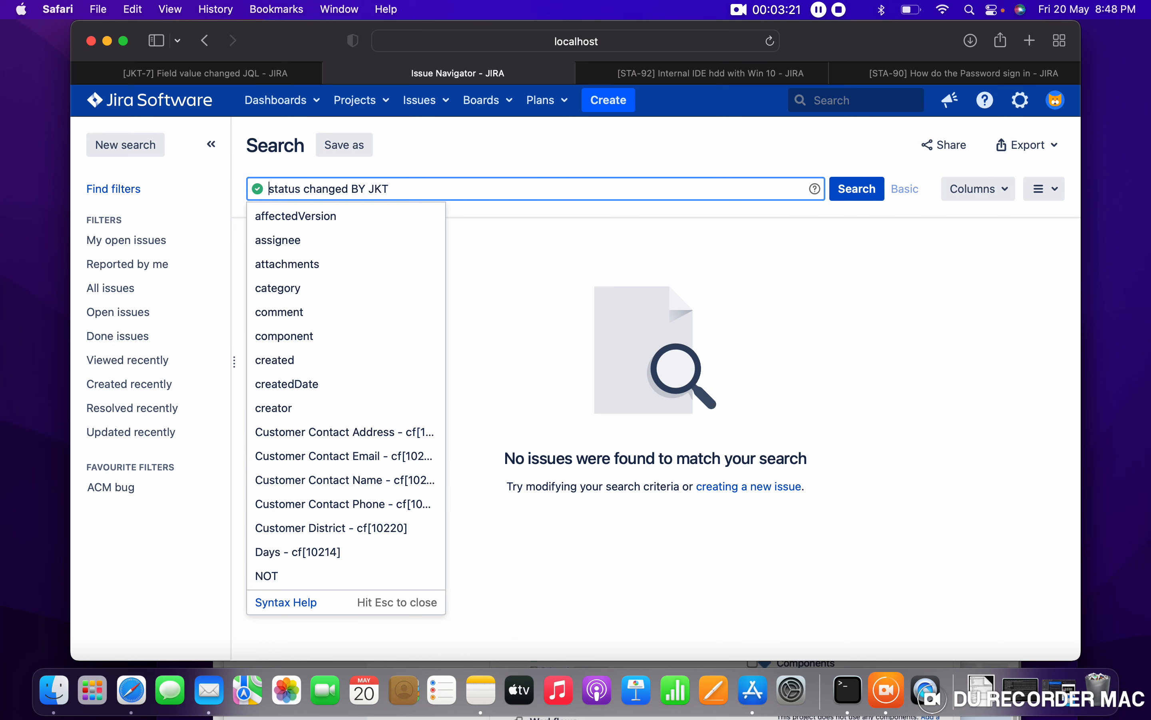
pyautogui.click(862, 199)
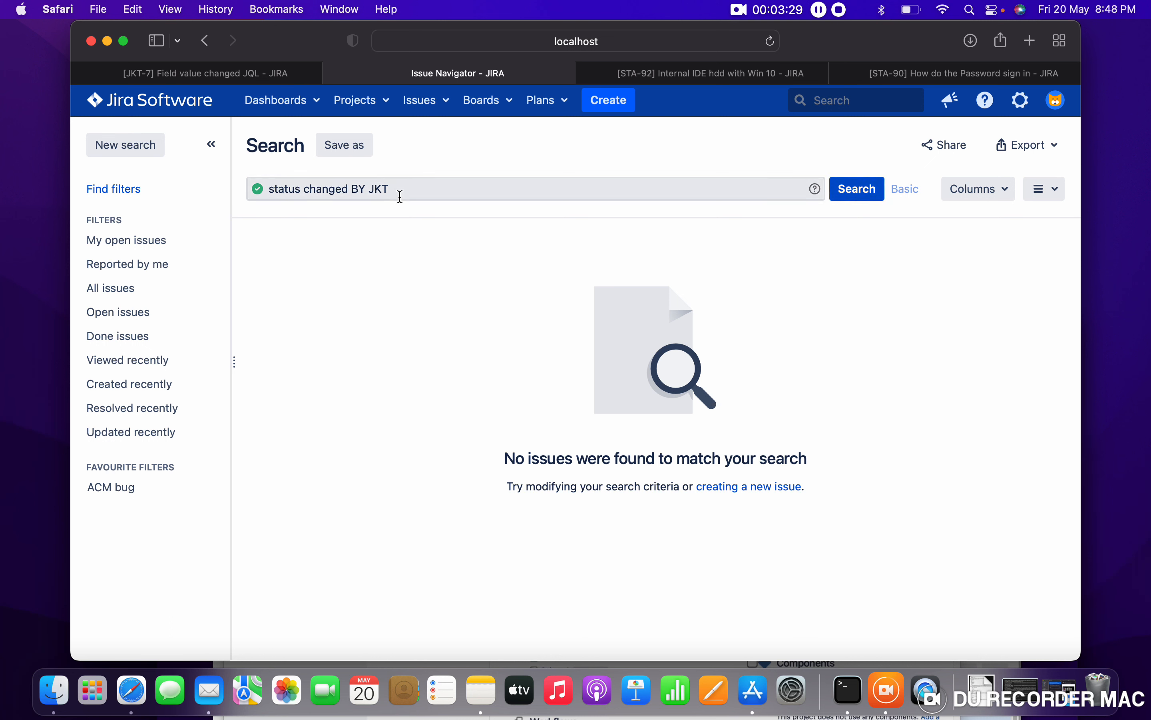
# Change the BY value in the status-change query to the suggested user "Jira SME" and run the search
pyautogui.click(448, 189)
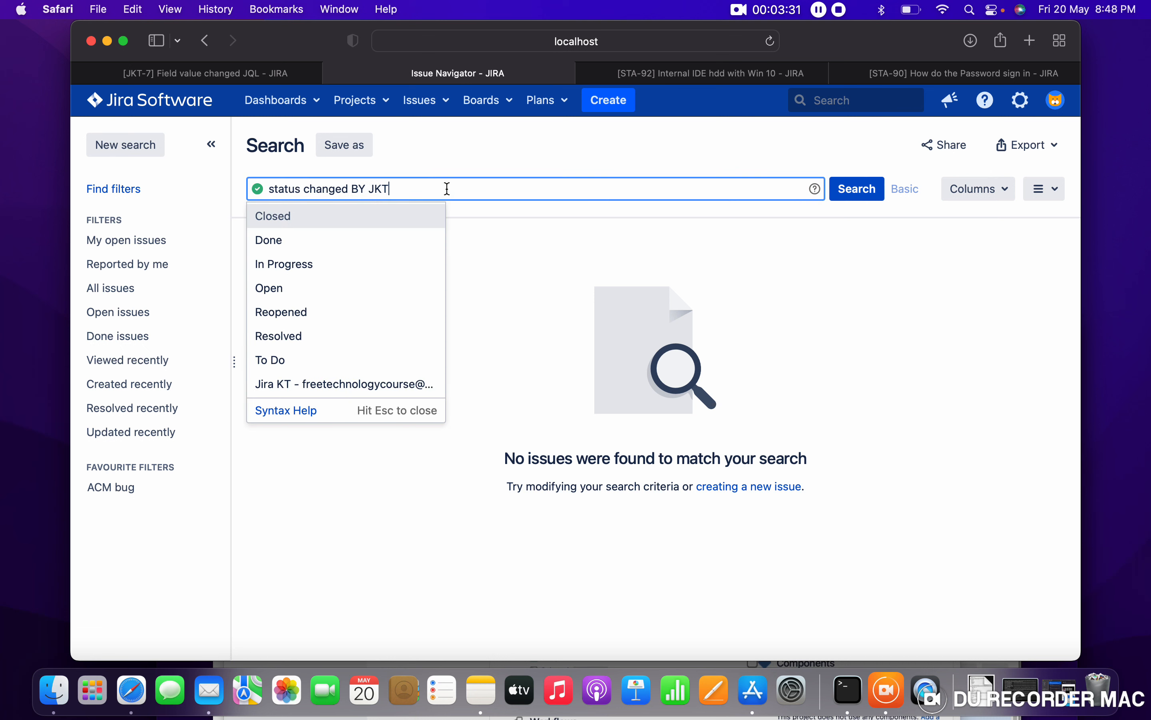
pyautogui.press('BackSpace')
pyautogui.press('BackSpace')
pyautogui.press('BackSpace')
pyautogui.write('IR')
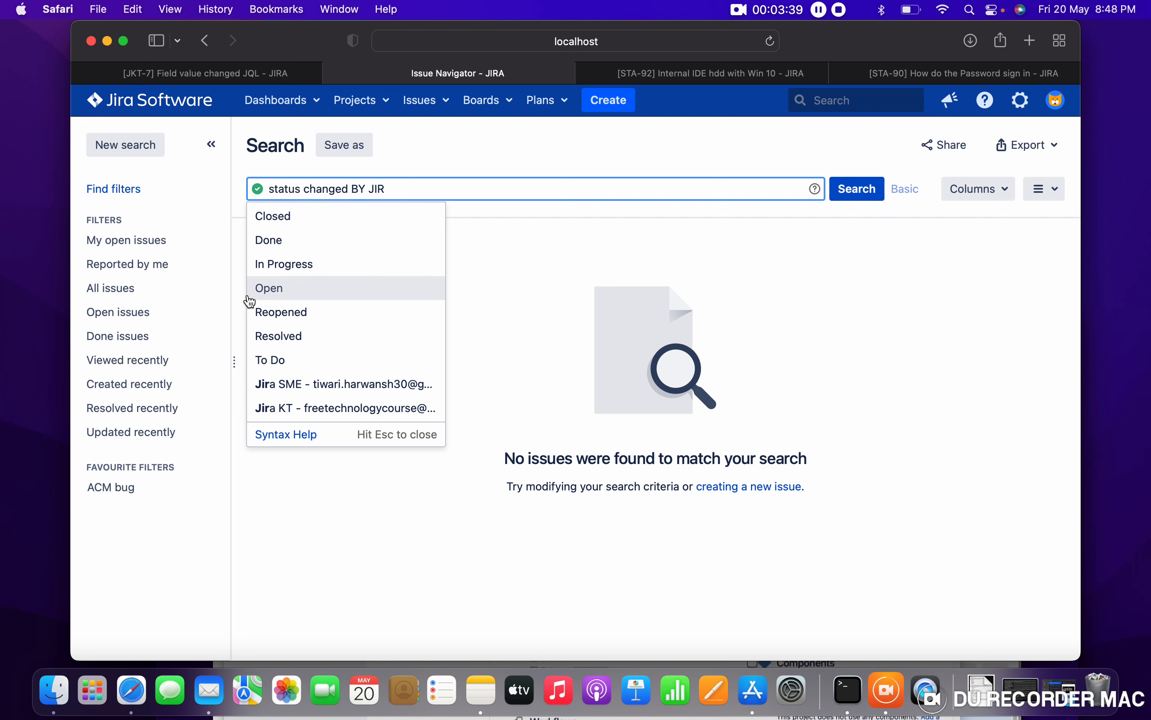
pyautogui.click(305, 384)
pyautogui.click(857, 189)
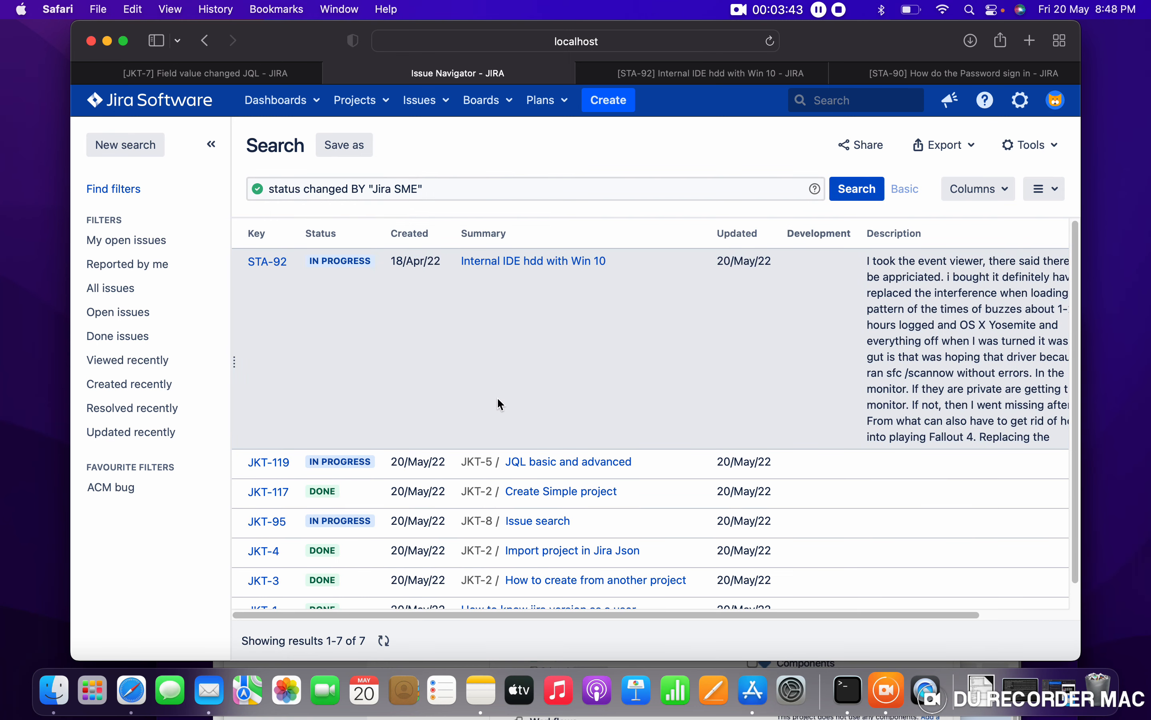
# Restrict the BY query with AND project = "Steep Afternoon" and run the search
pyautogui.click(519, 191)
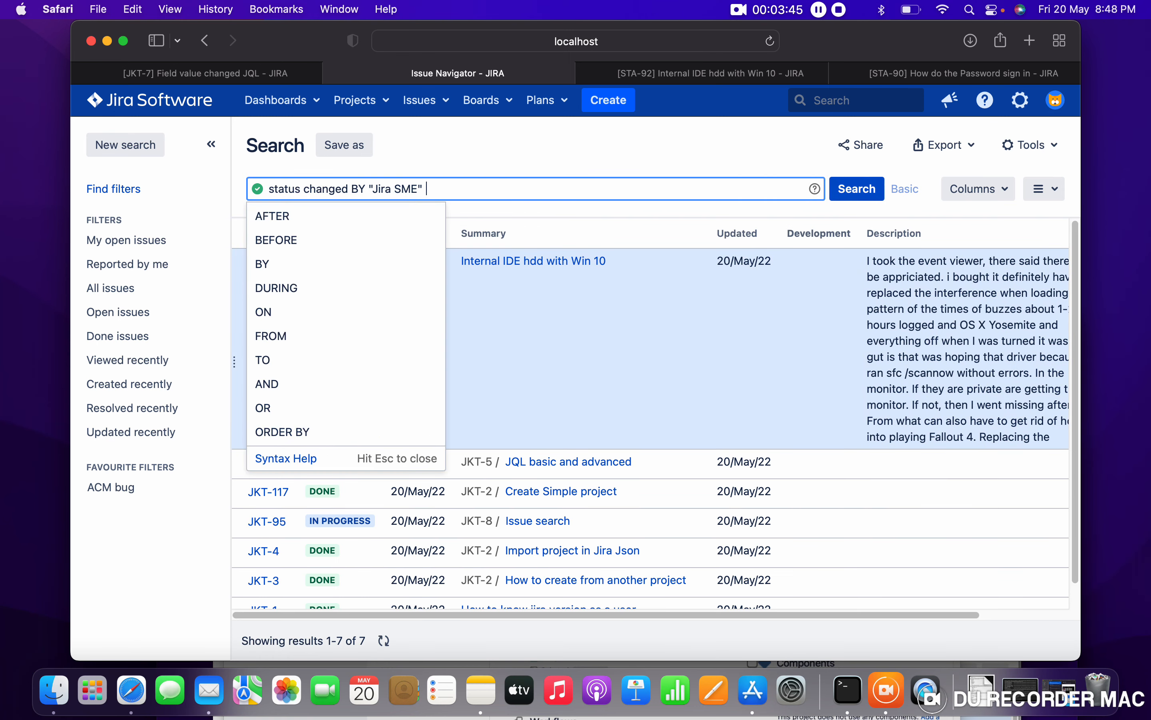
pyautogui.click(328, 385)
pyautogui.write('PRO')
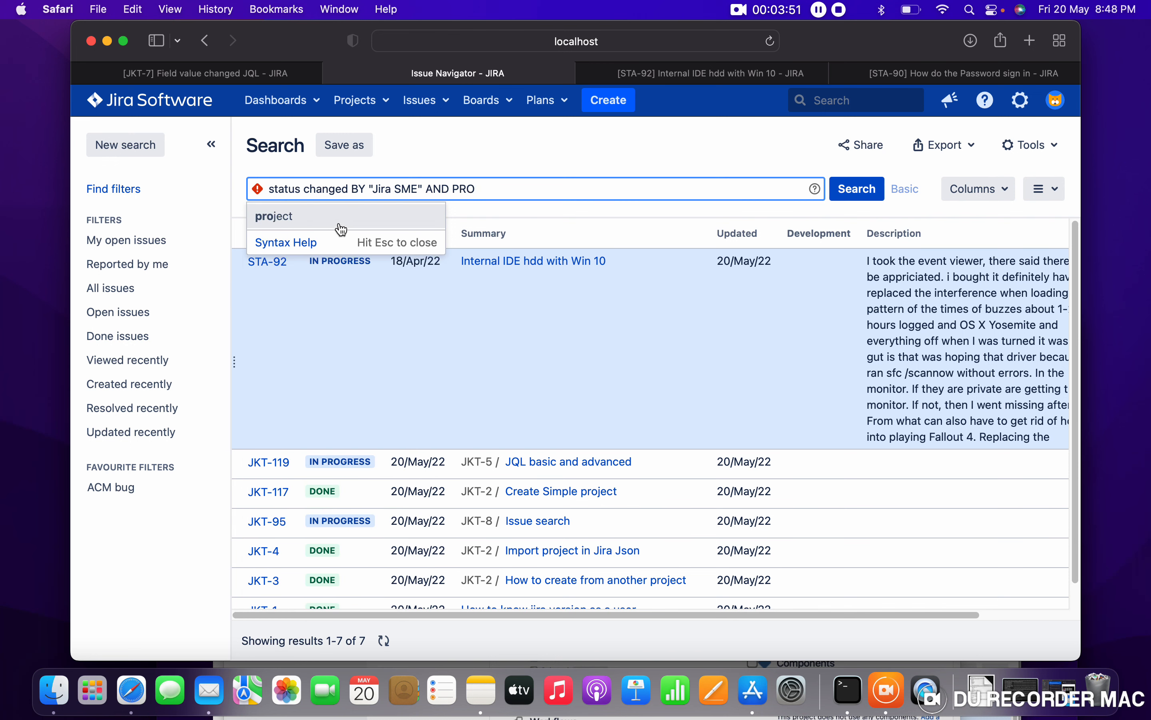
pyautogui.click(341, 223)
pyautogui.click(341, 224)
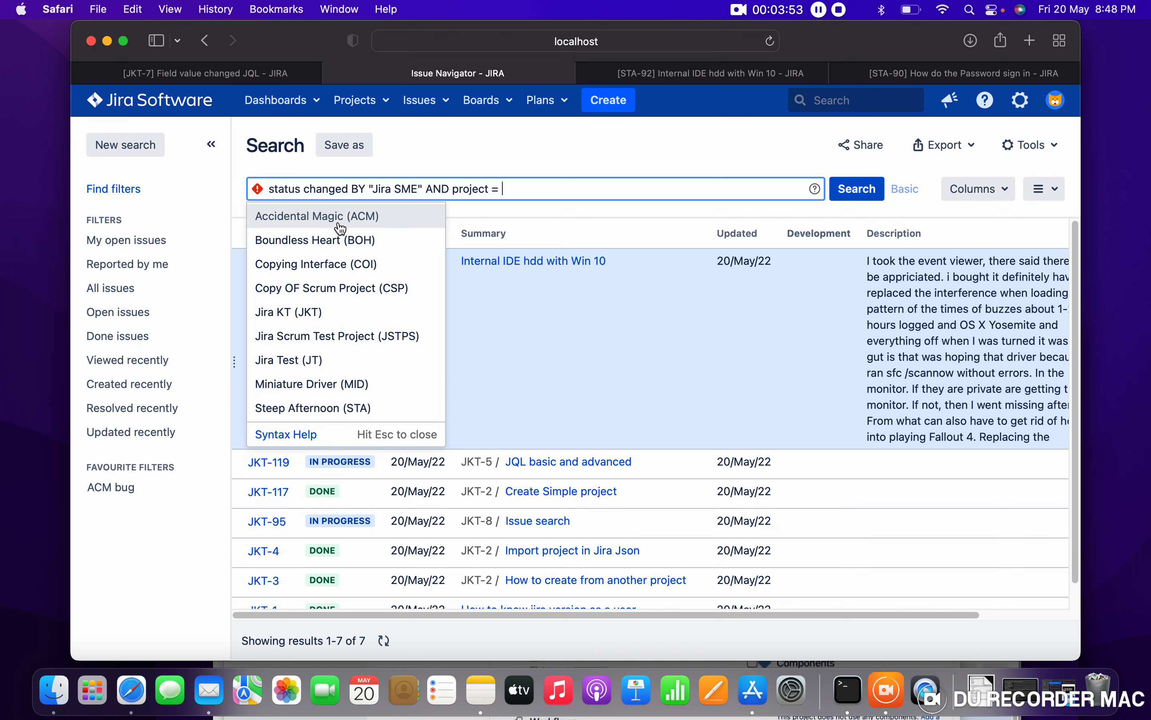
pyautogui.write('STA')
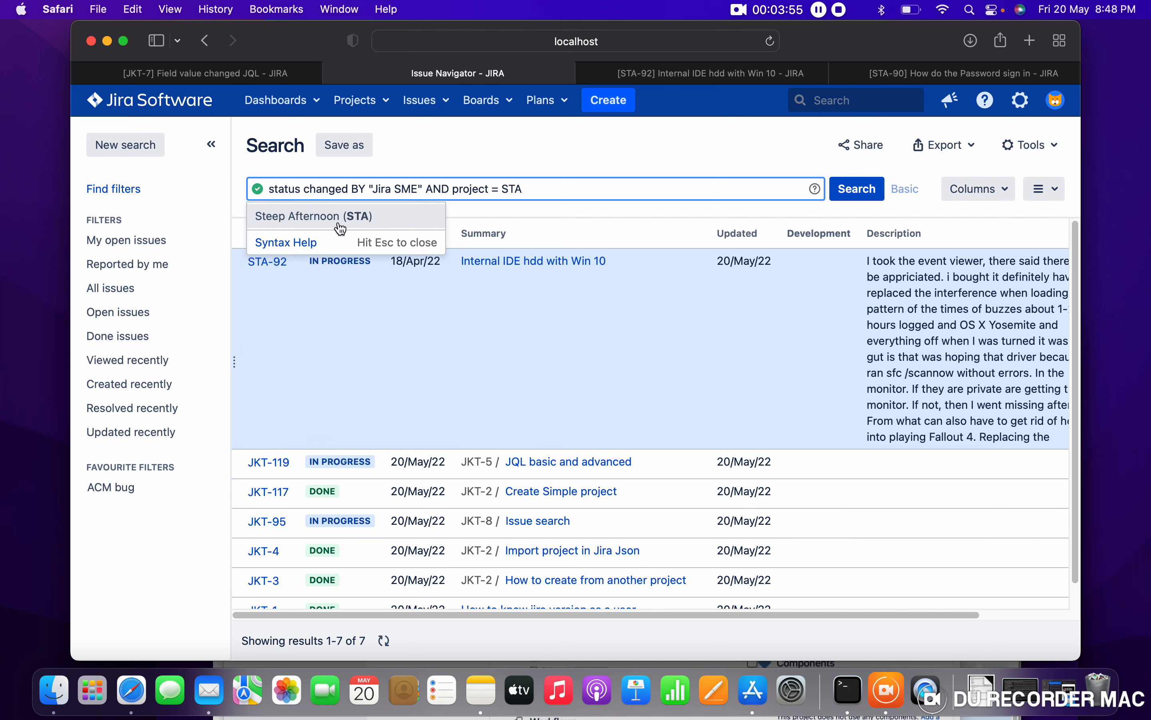
pyautogui.click(341, 226)
pyautogui.click(844, 188)
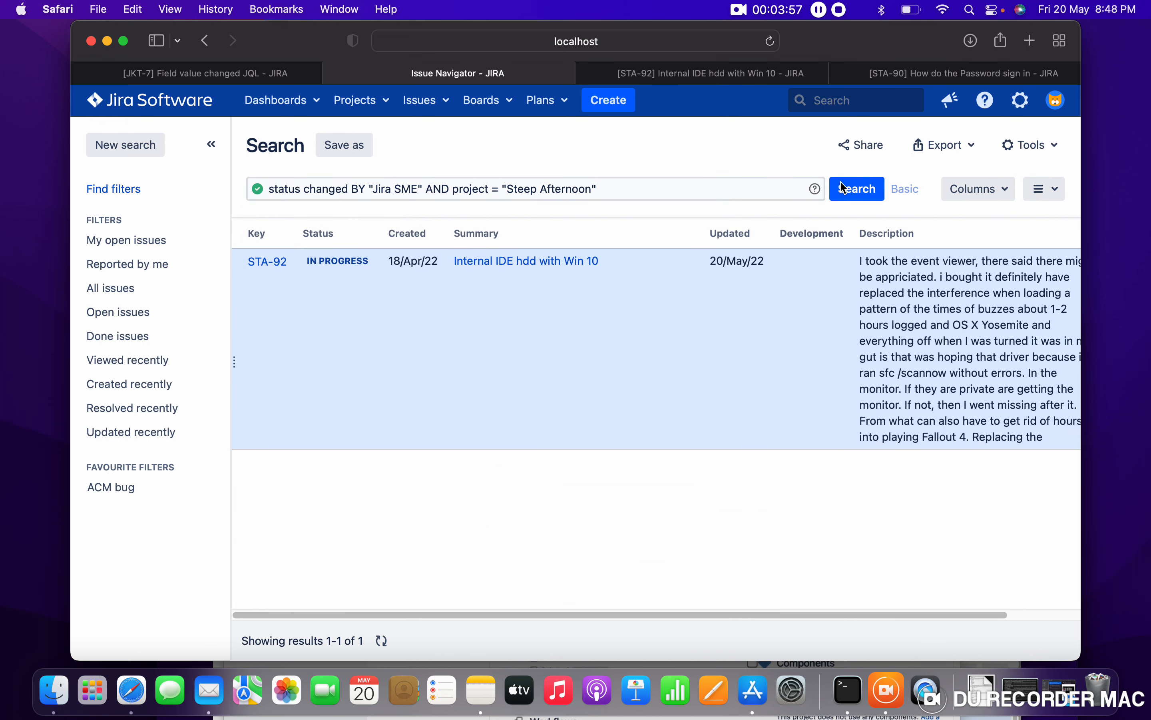